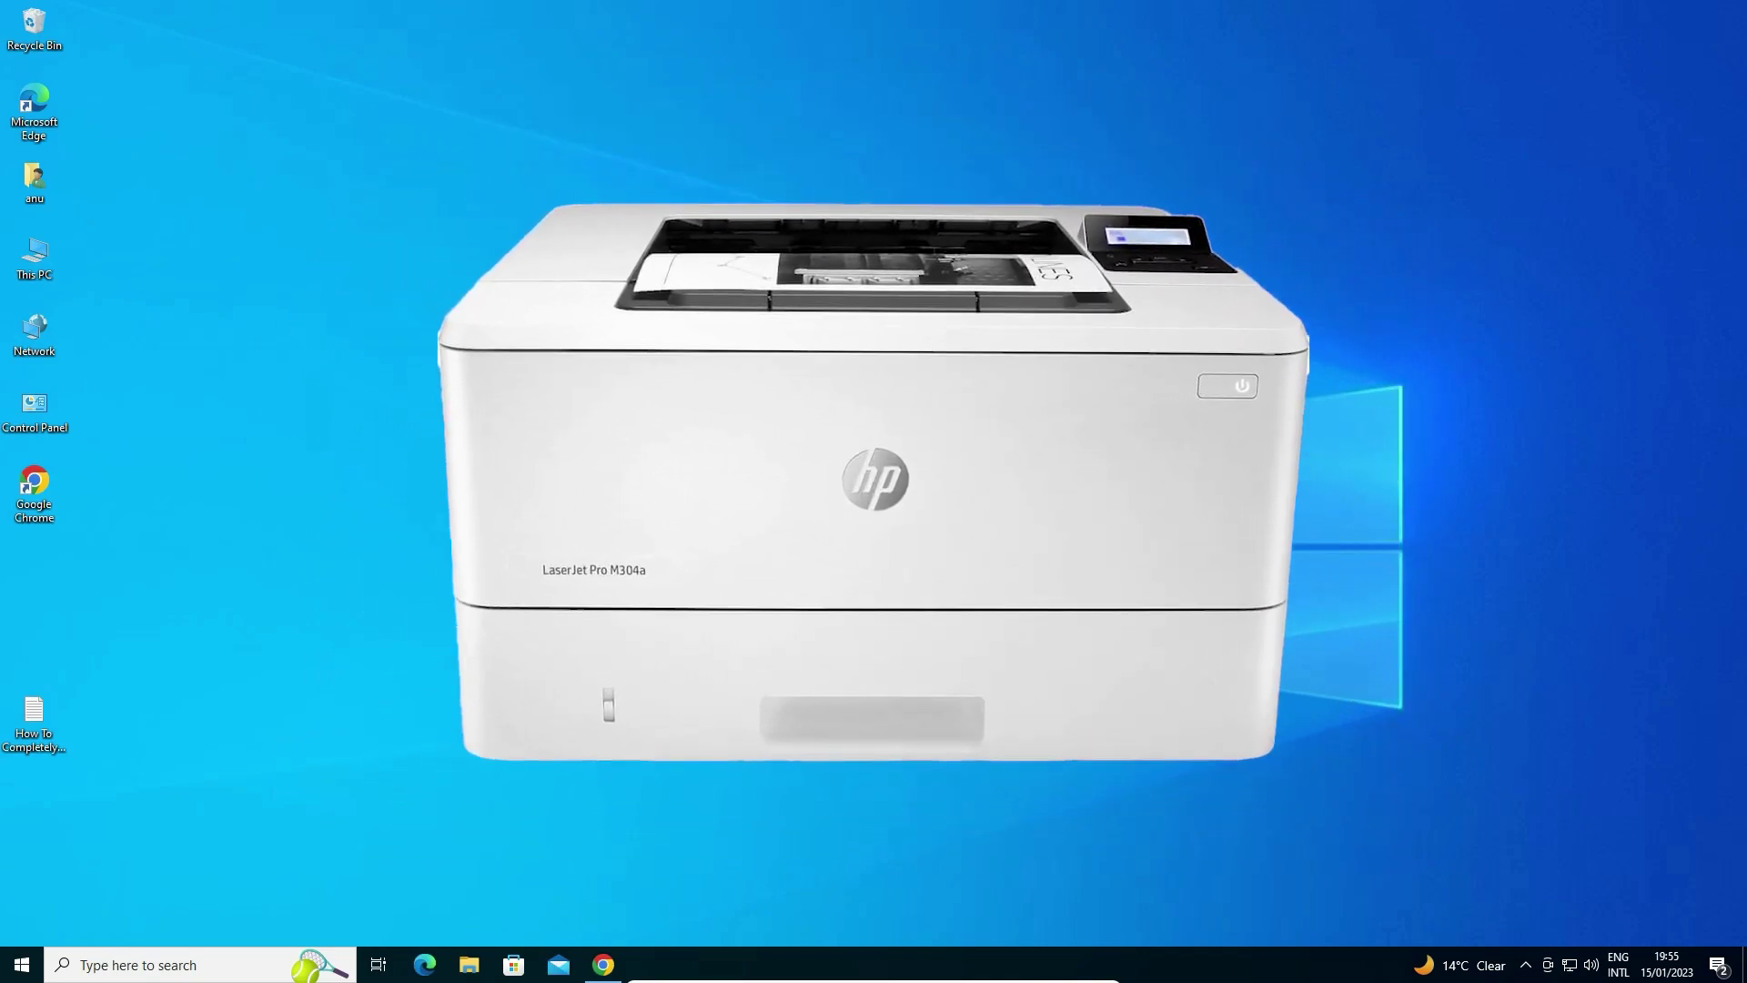
Step: Rerun the HP LaserJet Pro M304a driver search in Chrome
{"action": "left_click", "coordinate": [604, 964]}
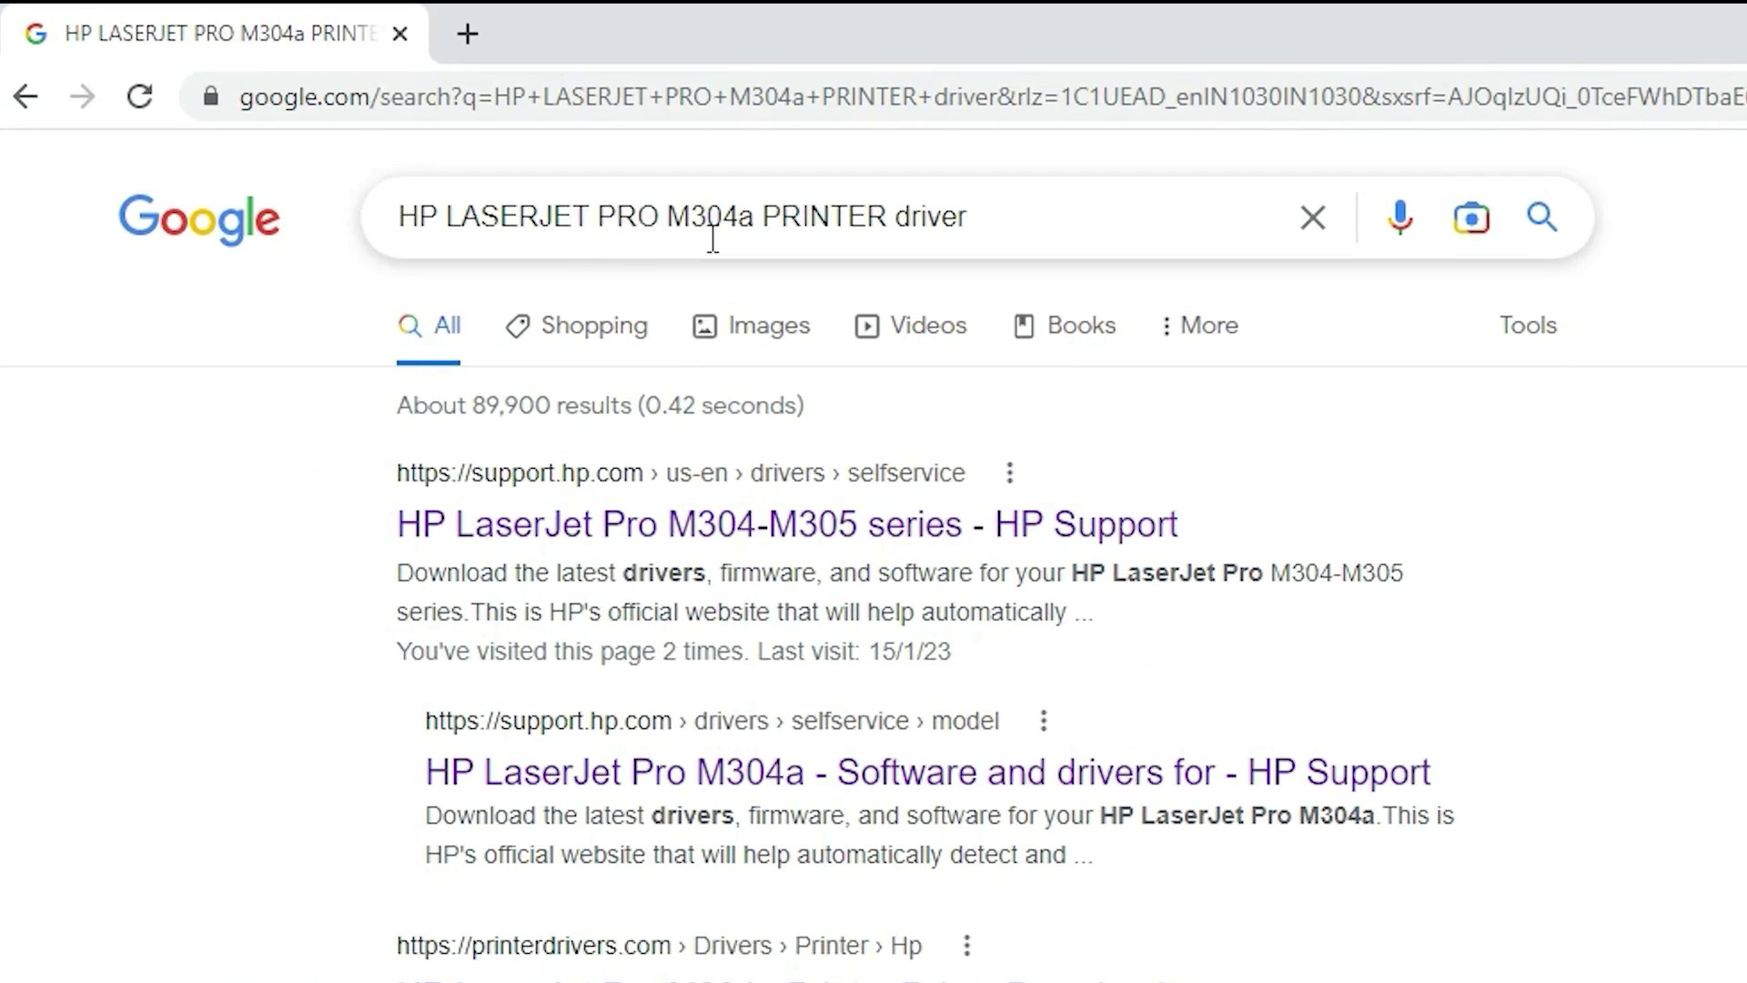
{"action": "left_click", "coordinate": [981, 211]}
{"action": "key", "text": "Return"}
Step: Open the HP Support drivers result in a new tab and switch to it
{"action": "right_click", "coordinate": [664, 776]}
{"action": "left_click", "coordinate": [766, 797]}
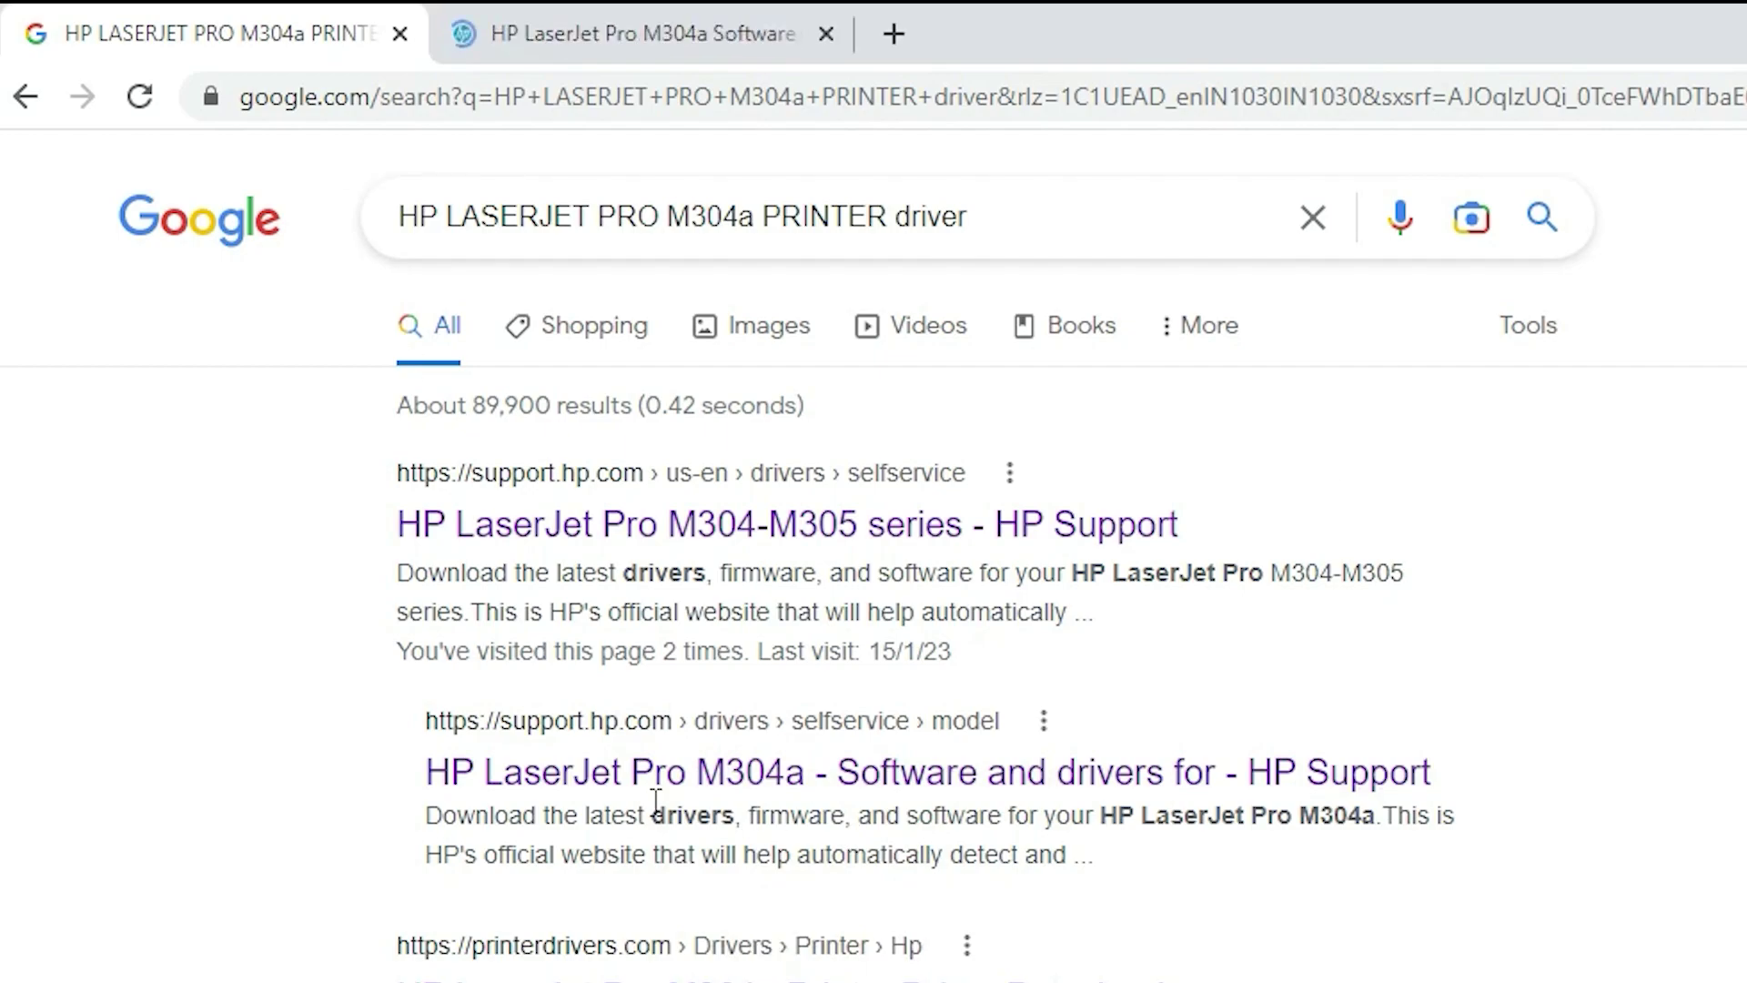
{"action": "left_click", "coordinate": [664, 13]}
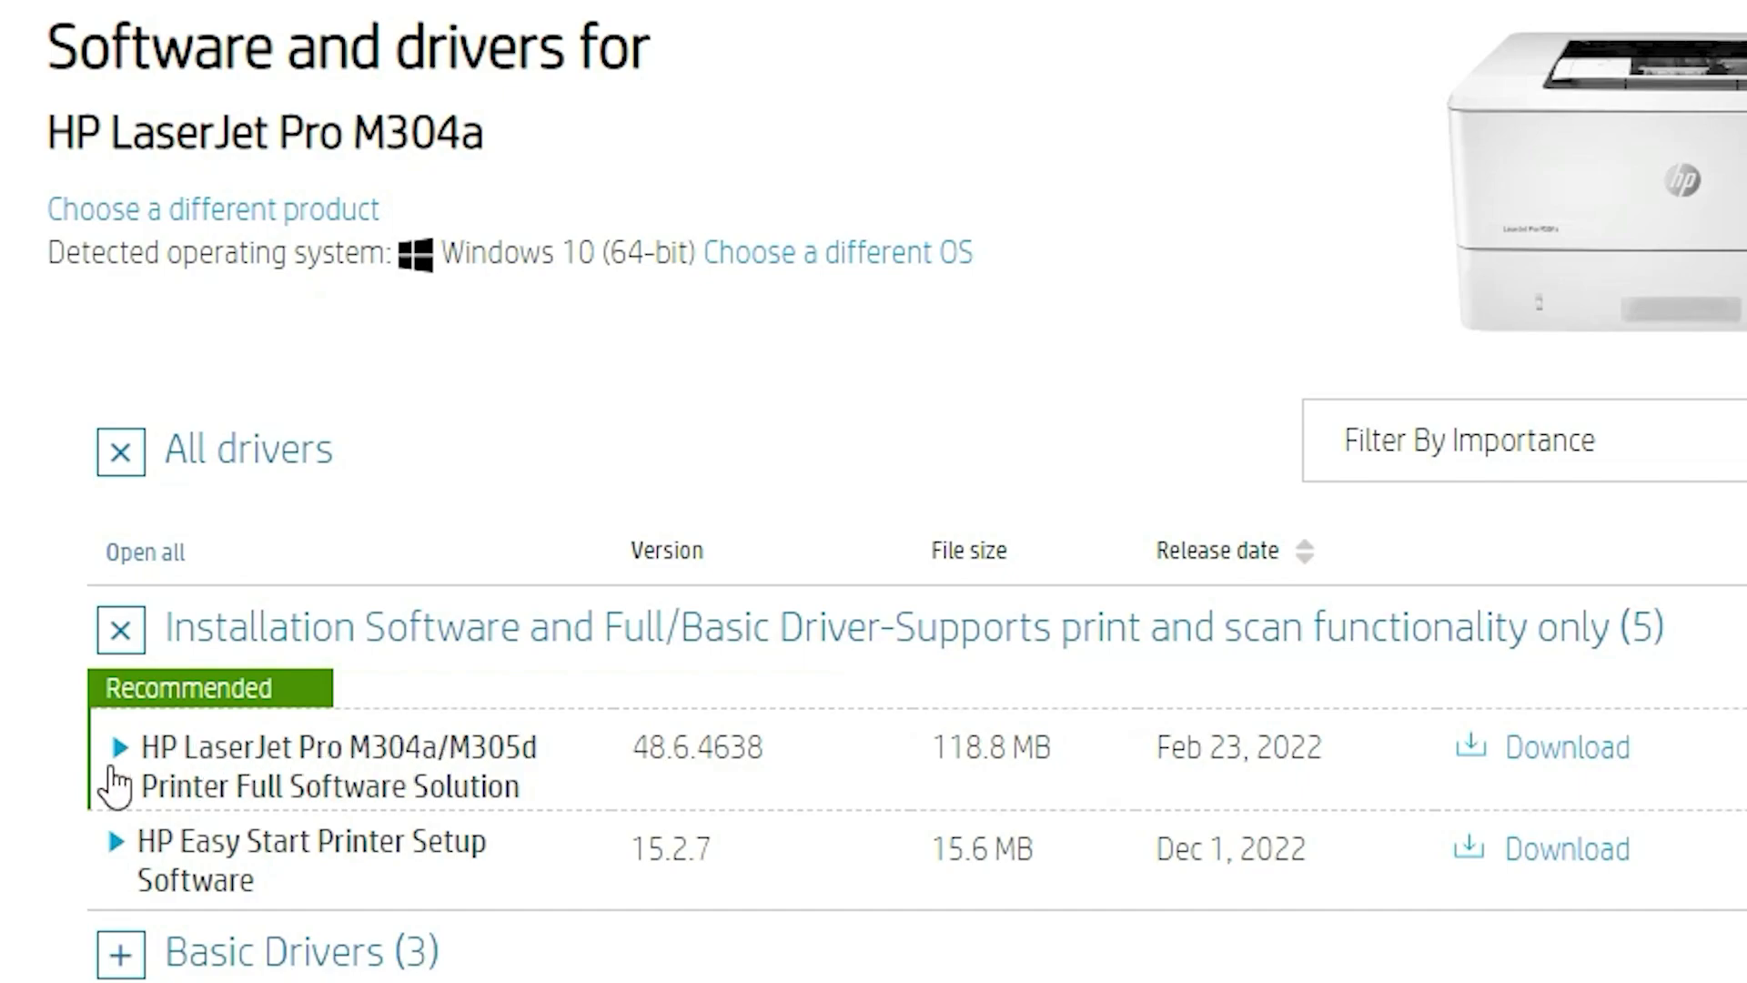
Step: Download the HP LaserJet Pro M304a/M305d Printer Full Software Solution 48.6.4638 installer
{"action": "scroll", "coordinate": [534, 752], "scroll_direction": "down", "scroll_amount": 4}
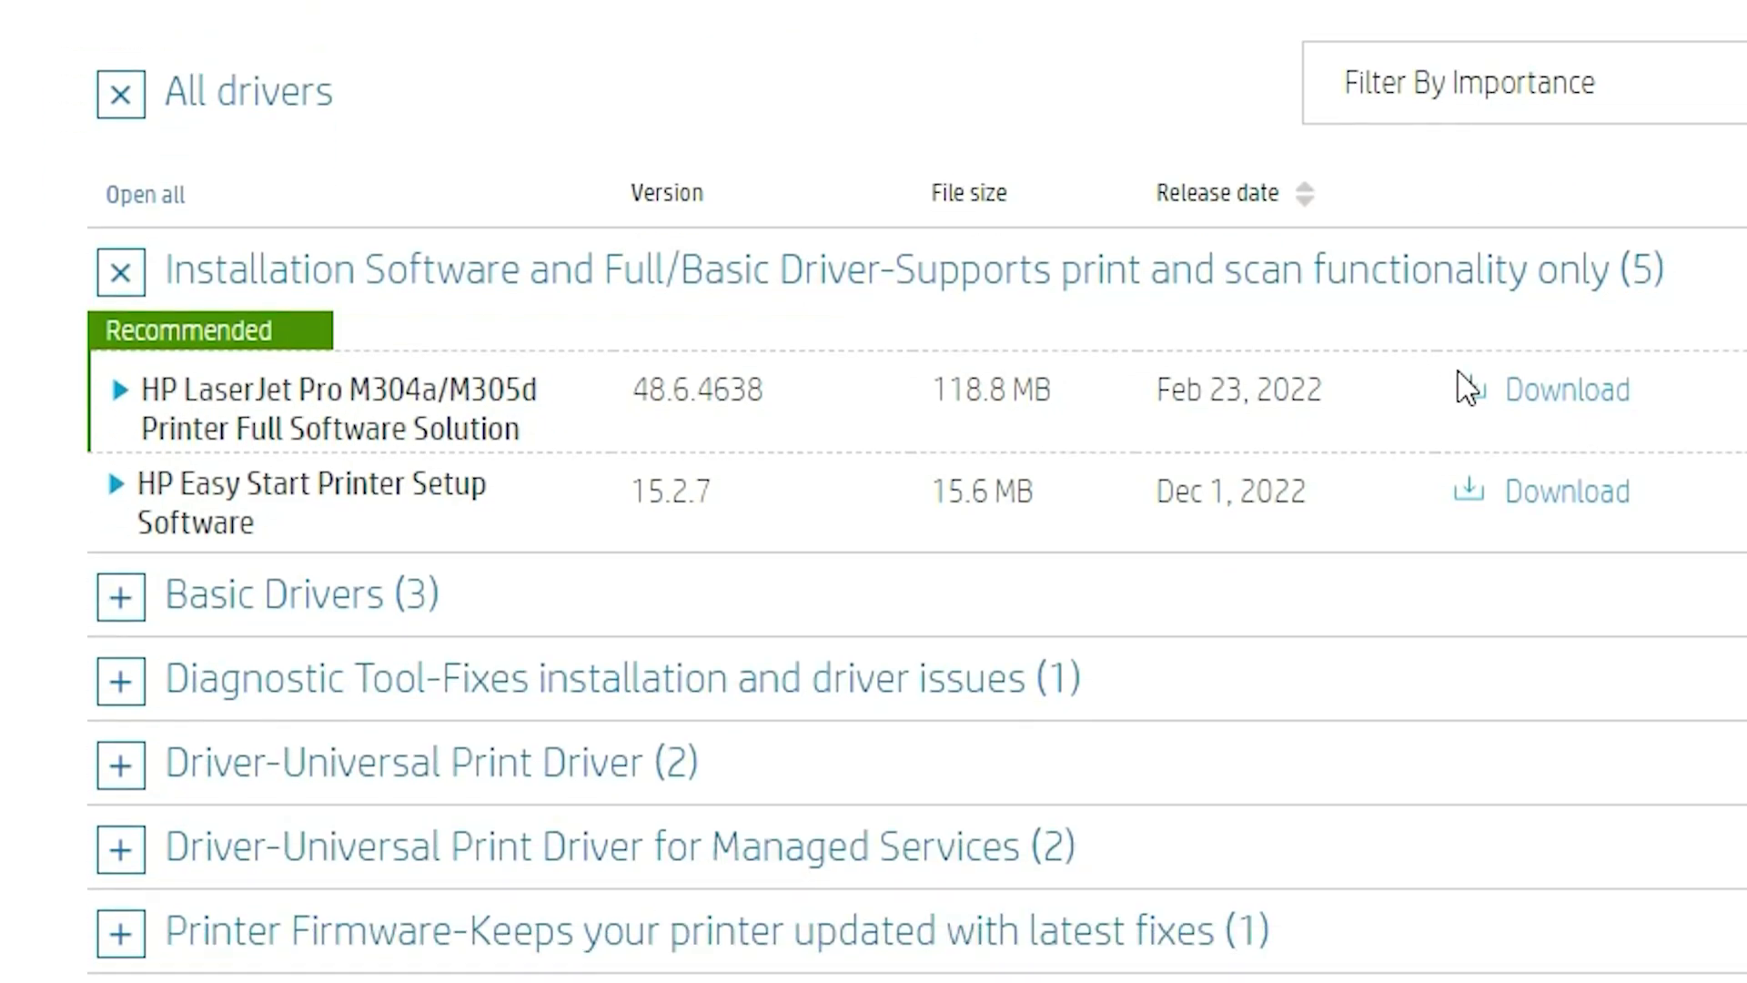
{"action": "left_click", "coordinate": [1538, 398]}
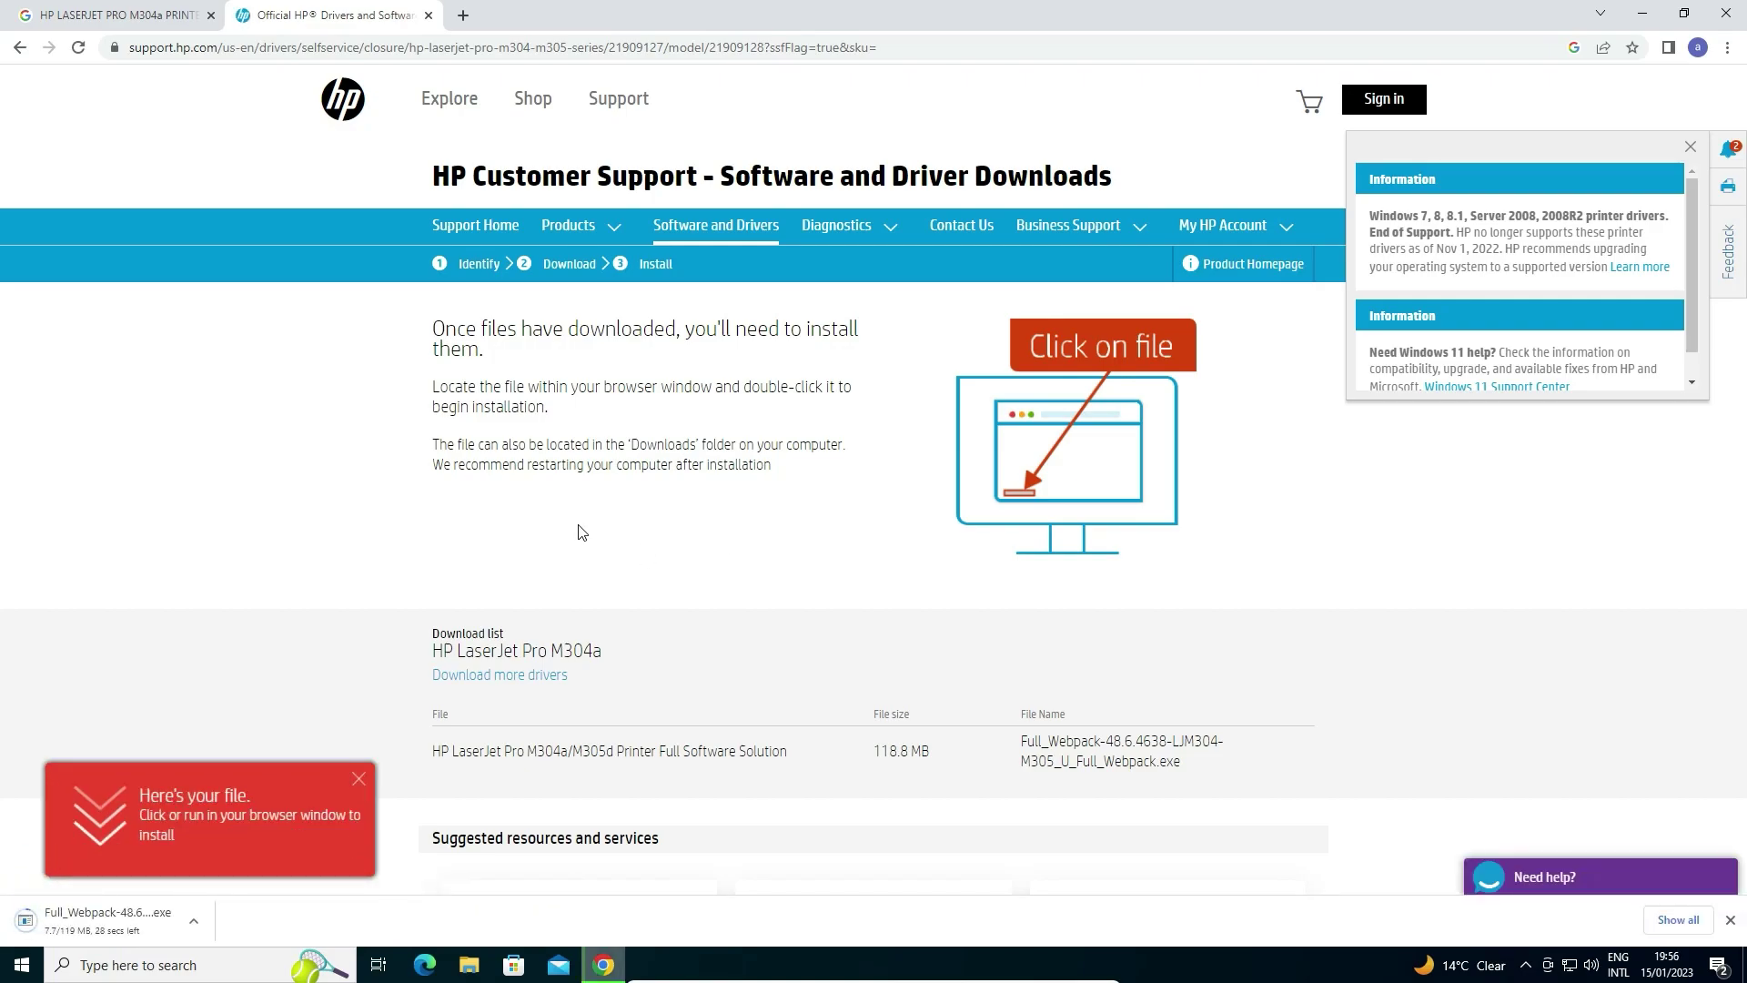
Step: Move the downloaded Full_Webpack-48.6.4638 installer from Downloads onto the desktop
{"action": "left_click", "coordinate": [1679, 921]}
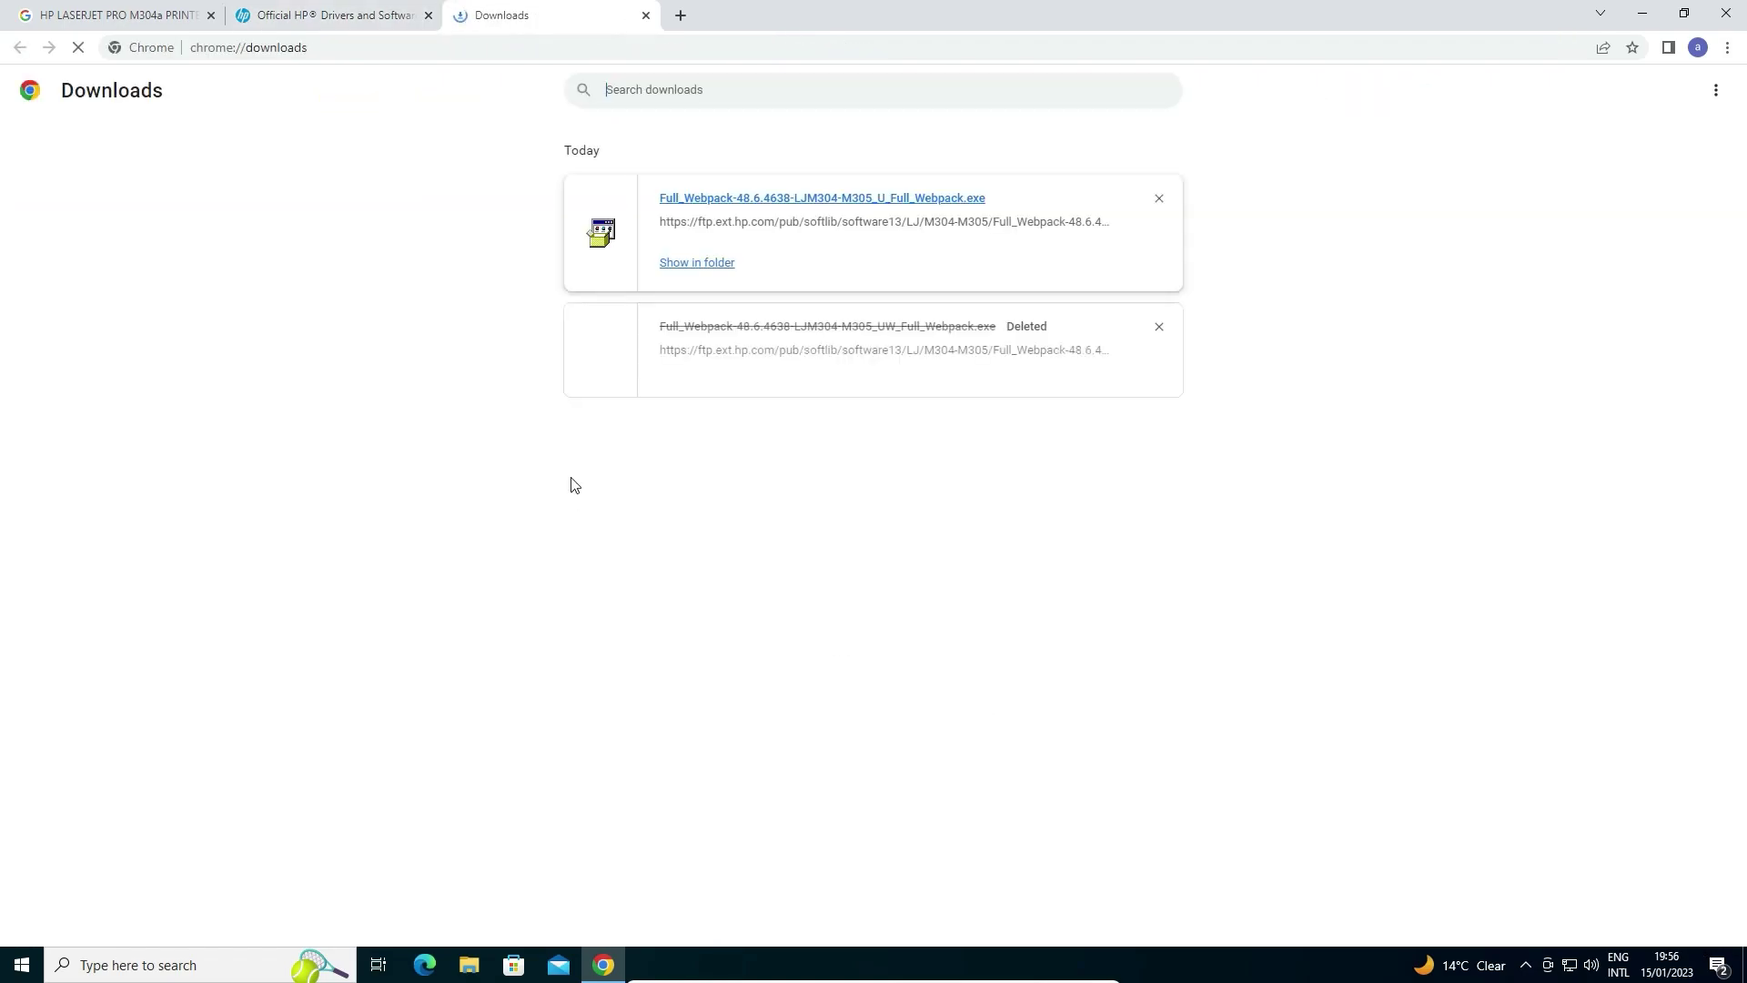
{"action": "left_click", "coordinate": [694, 264]}
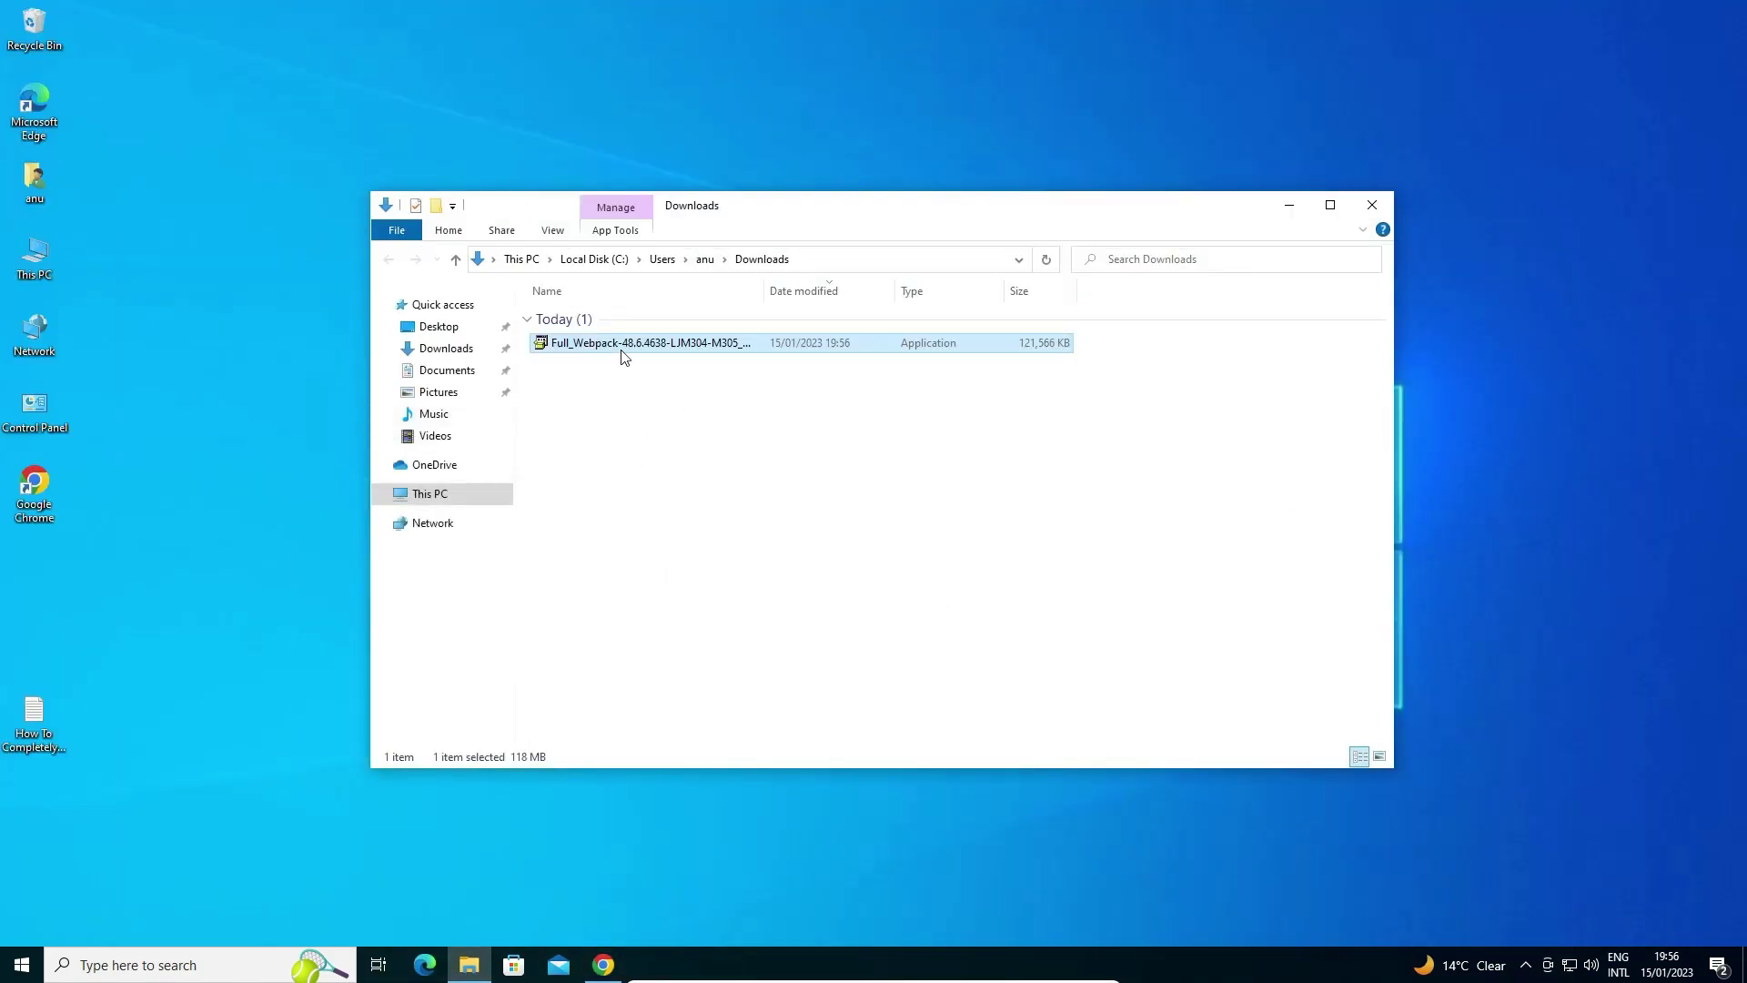
{"action": "left_click_drag", "start_coordinate": [622, 355], "coordinate": [180, 509]}
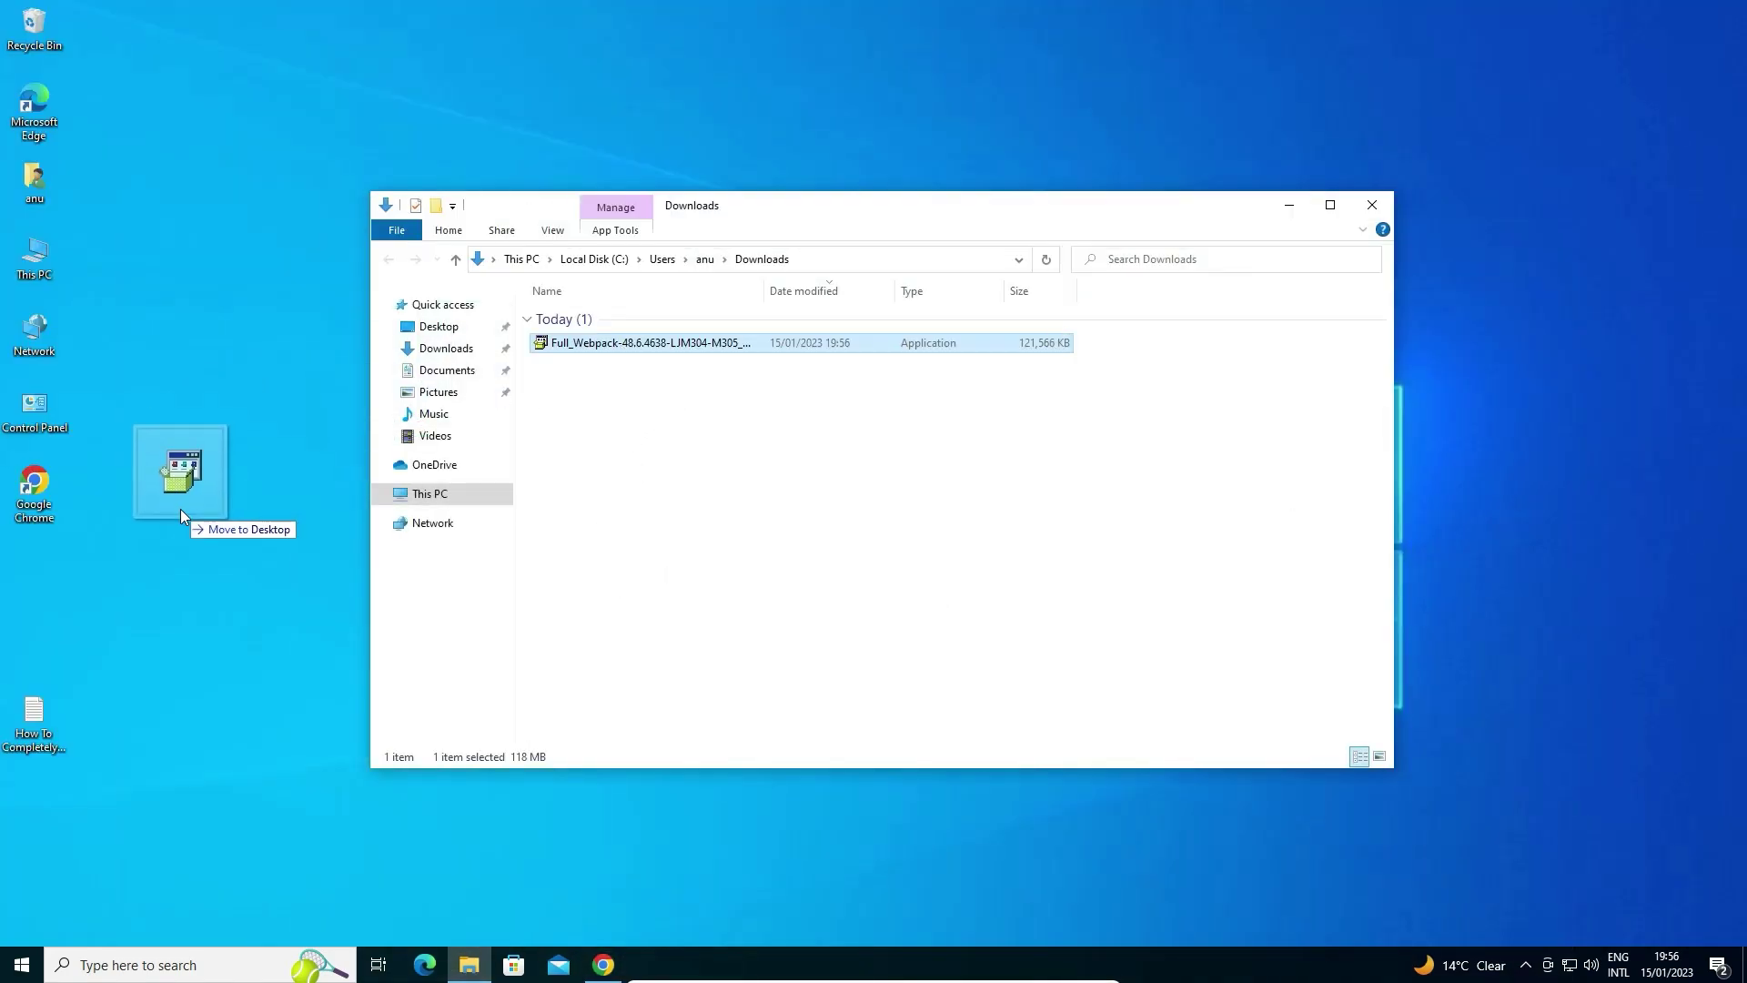
{"action": "left_click", "coordinate": [1371, 205]}
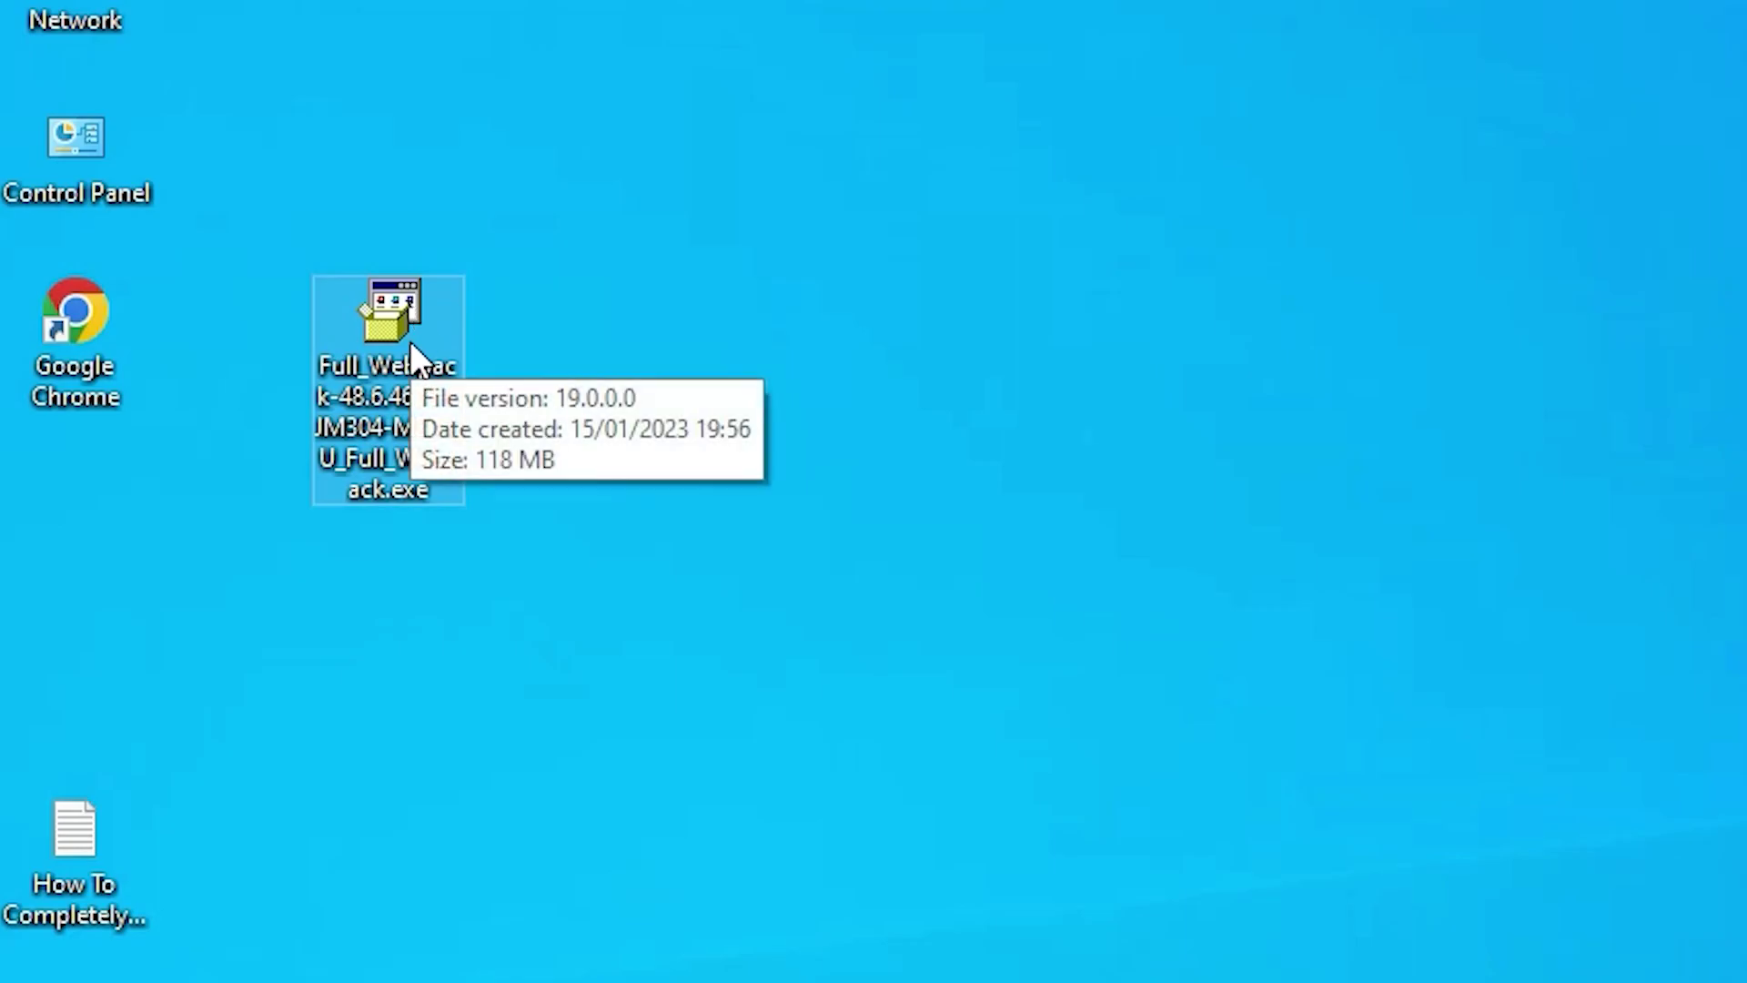
Step: Extract the Full_Webpack installer with WinRAR into a folder on the desktop
{"action": "right_click", "coordinate": [406, 322]}
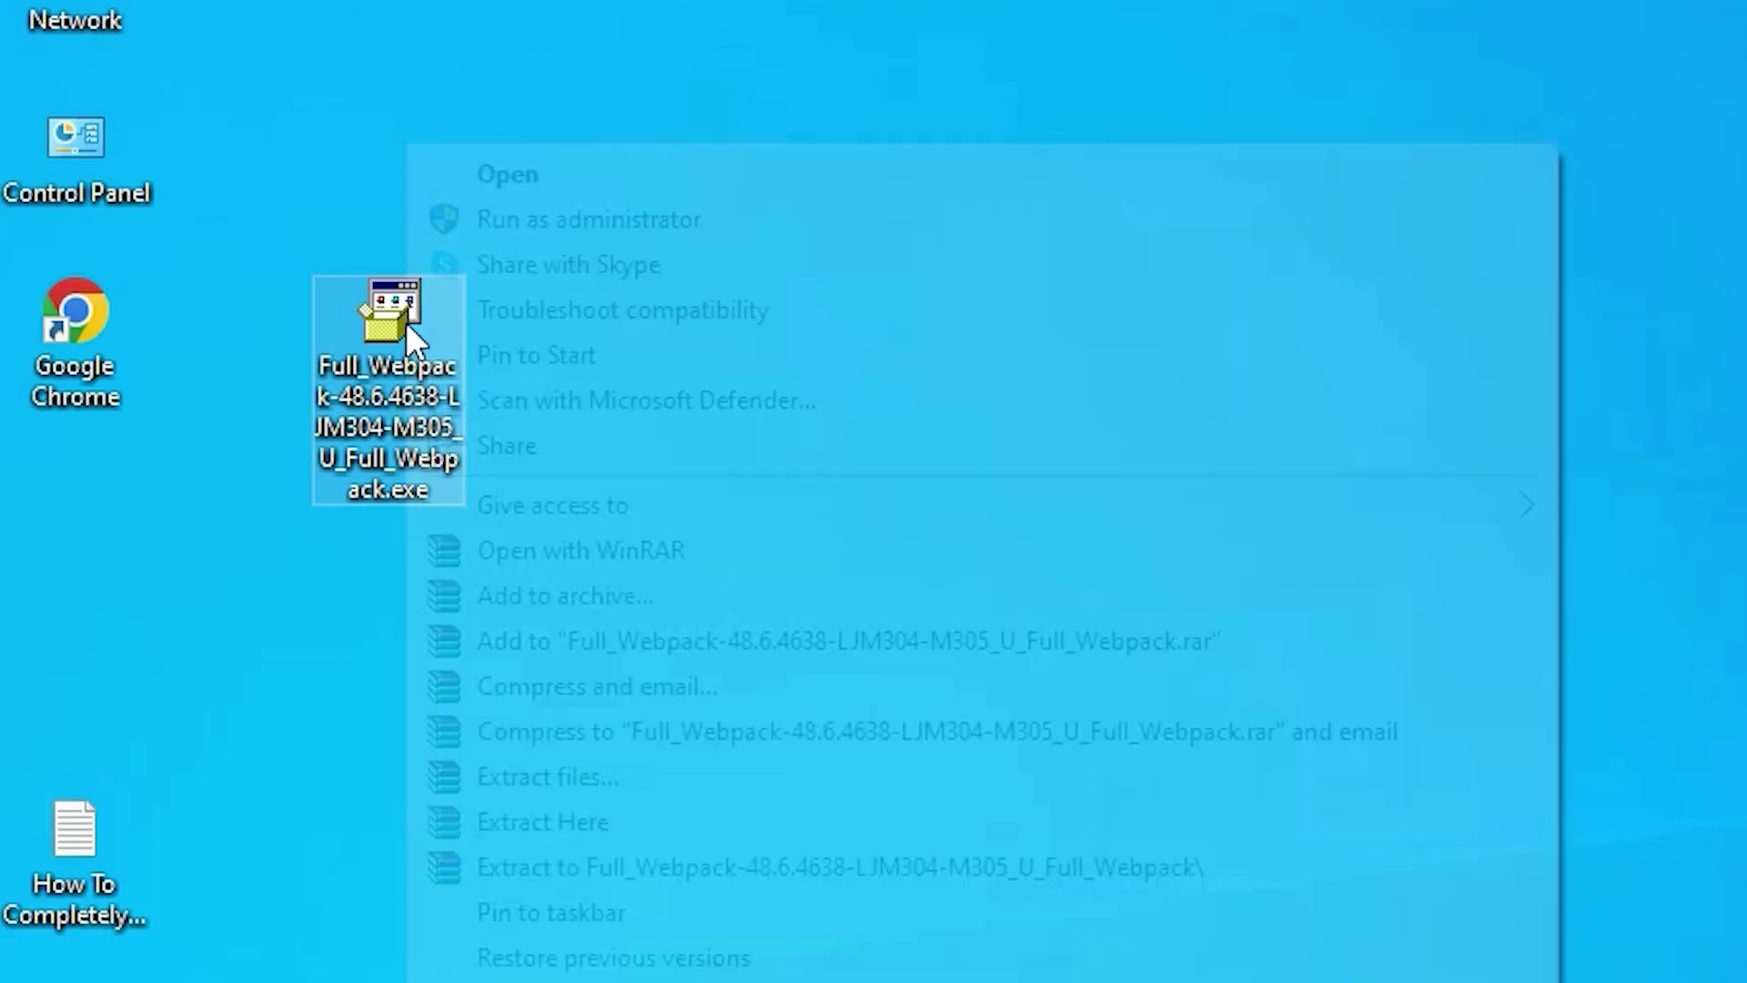
{"action": "left_click", "coordinate": [546, 789]}
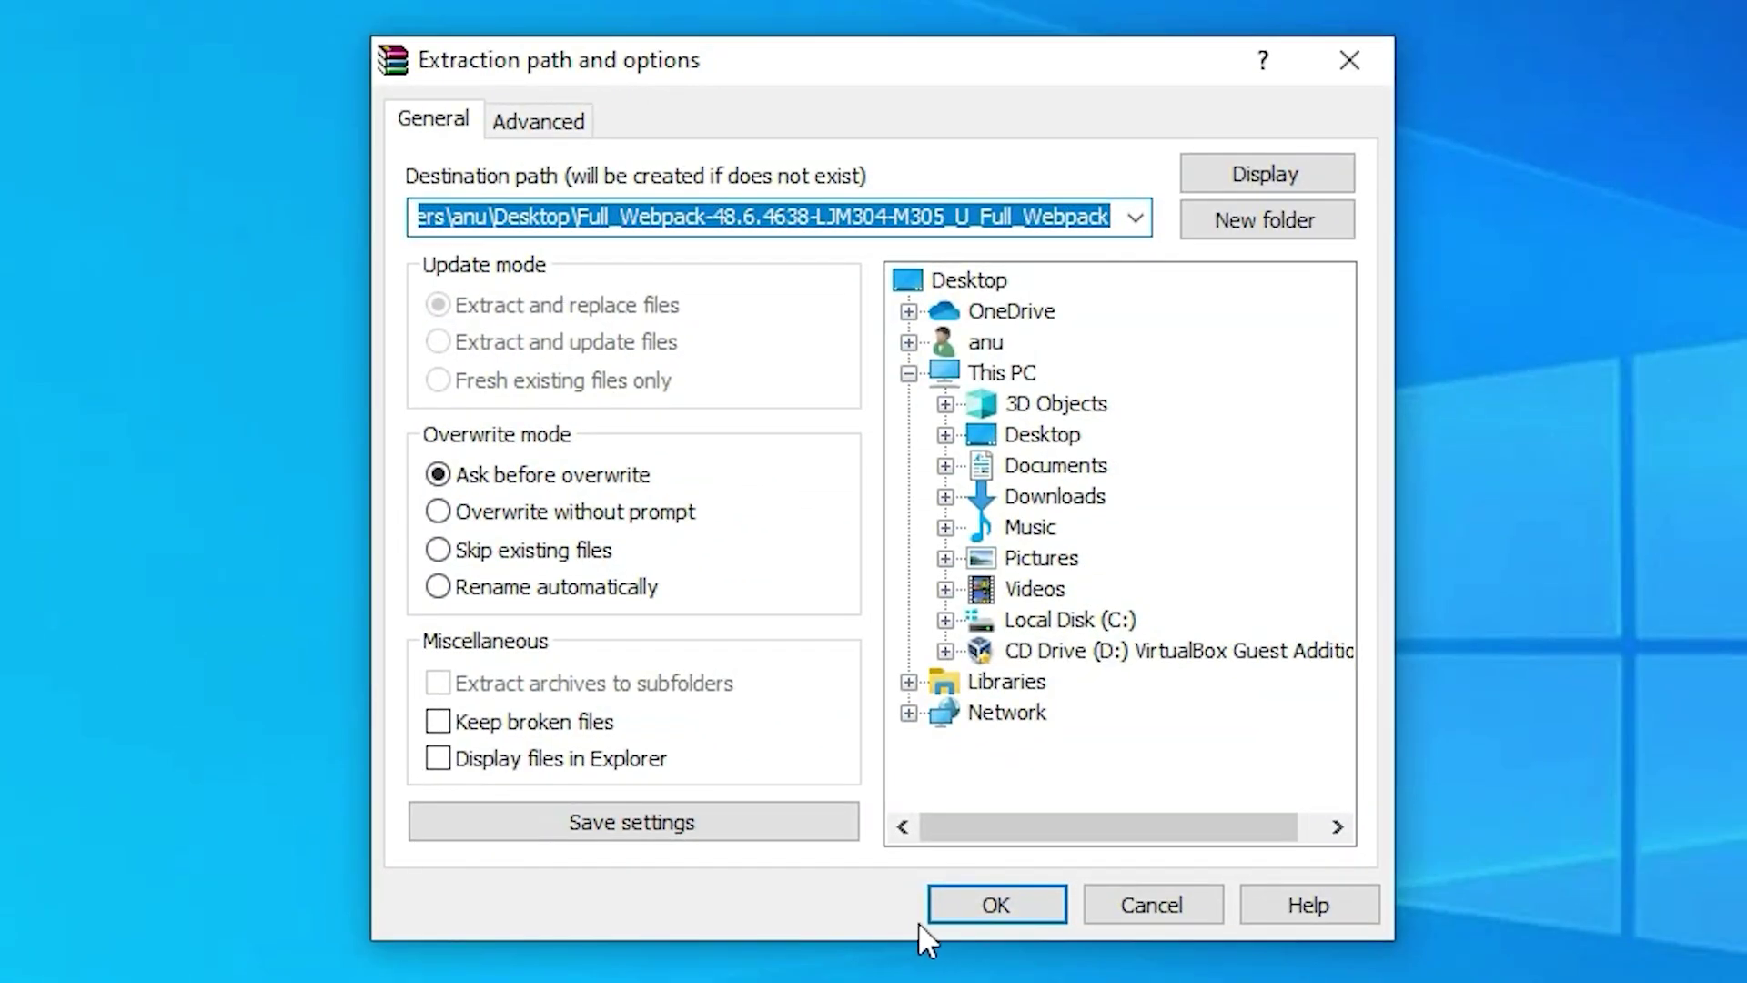
{"action": "left_click", "coordinate": [942, 917]}
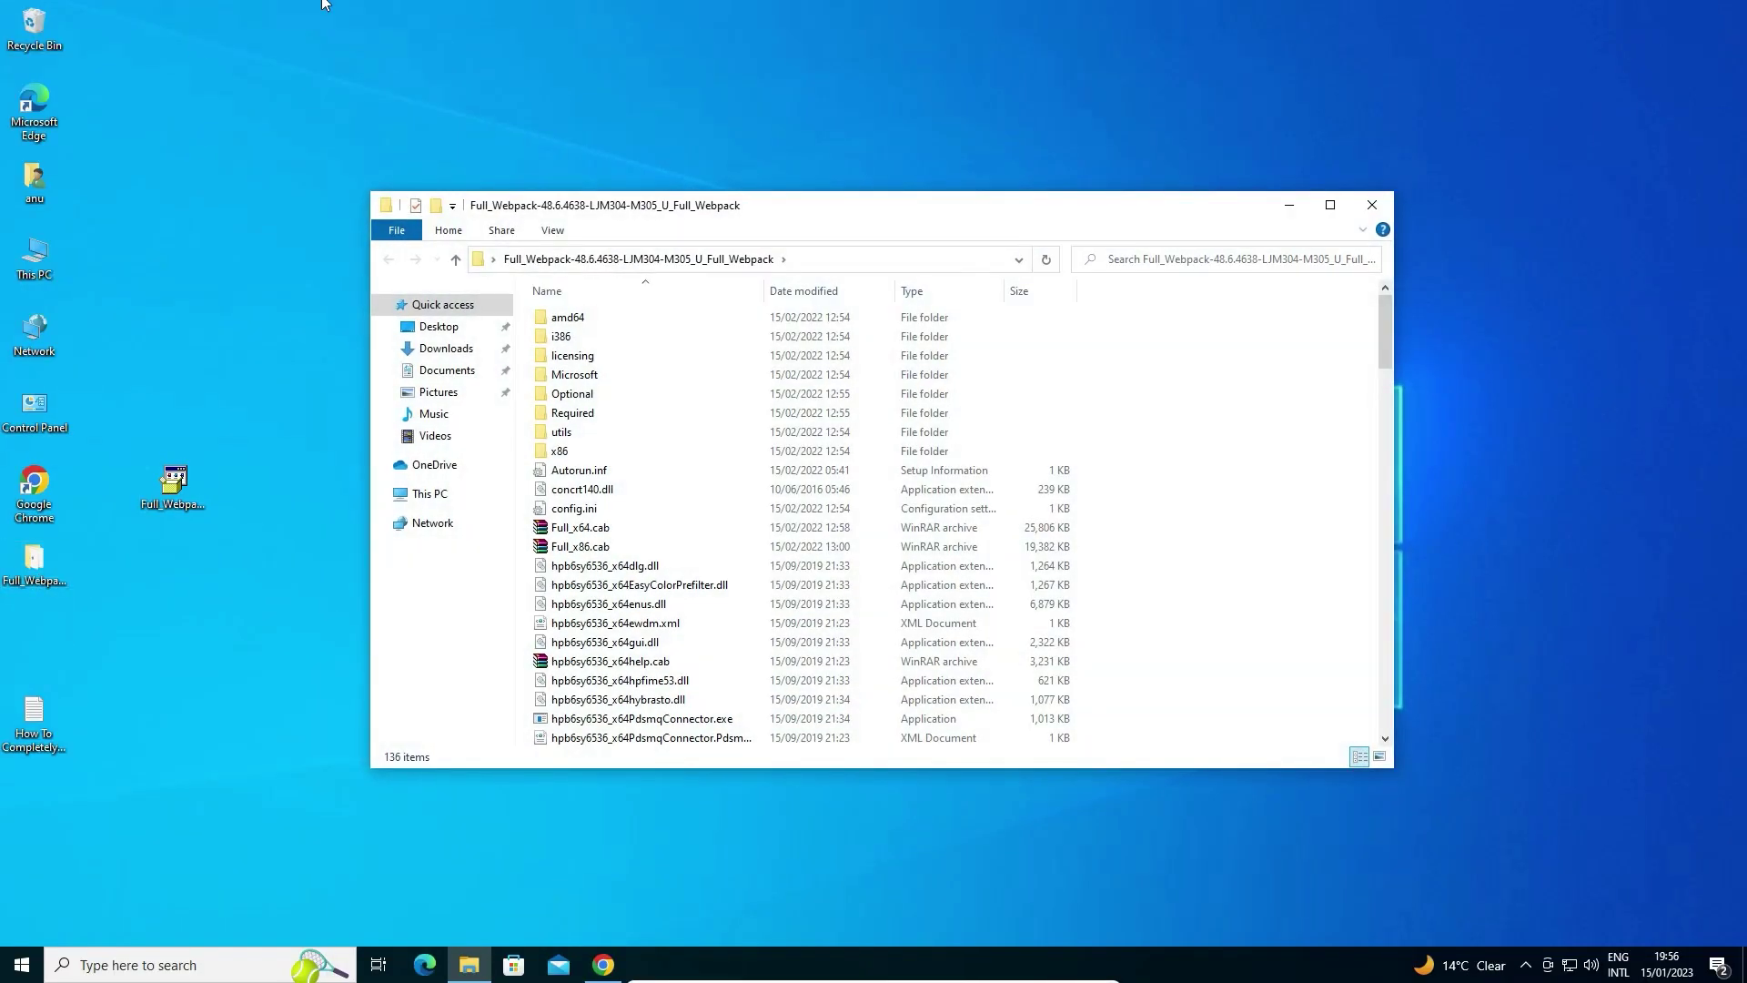
{"action": "left_click", "coordinate": [1372, 205]}
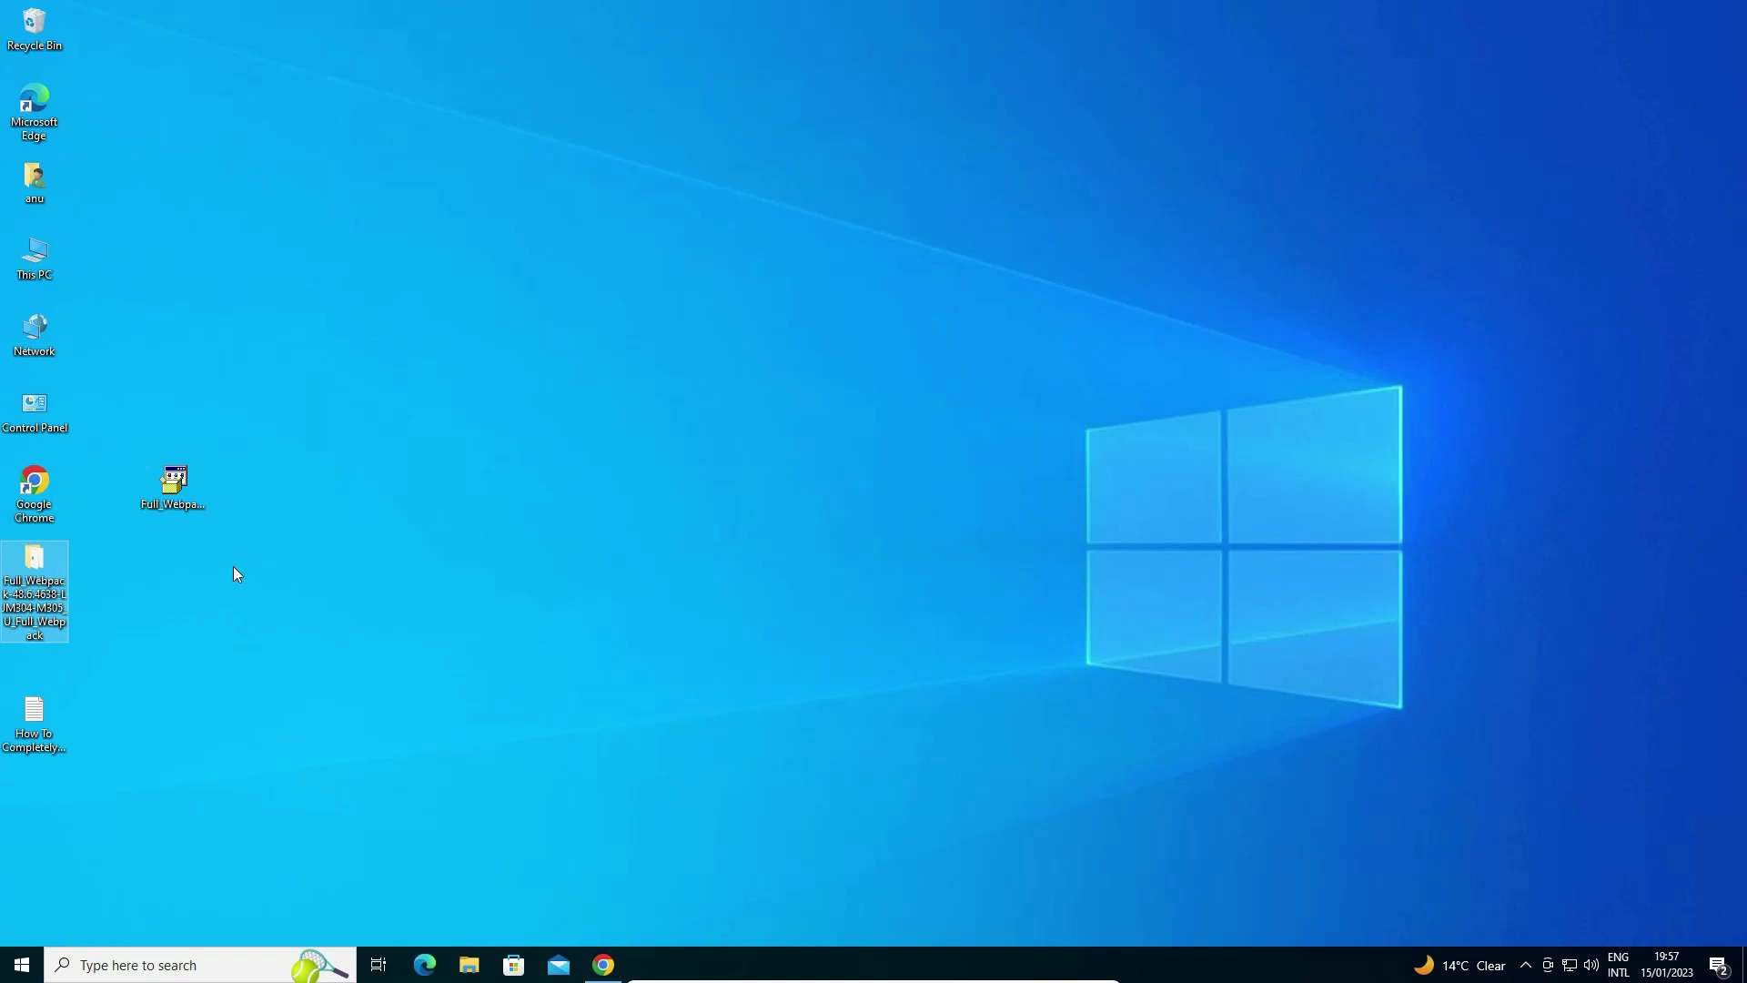
Step: Find Control Panel from the Start search 'con' and go to Devices and Printers
{"action": "left_click", "coordinate": [18, 963]}
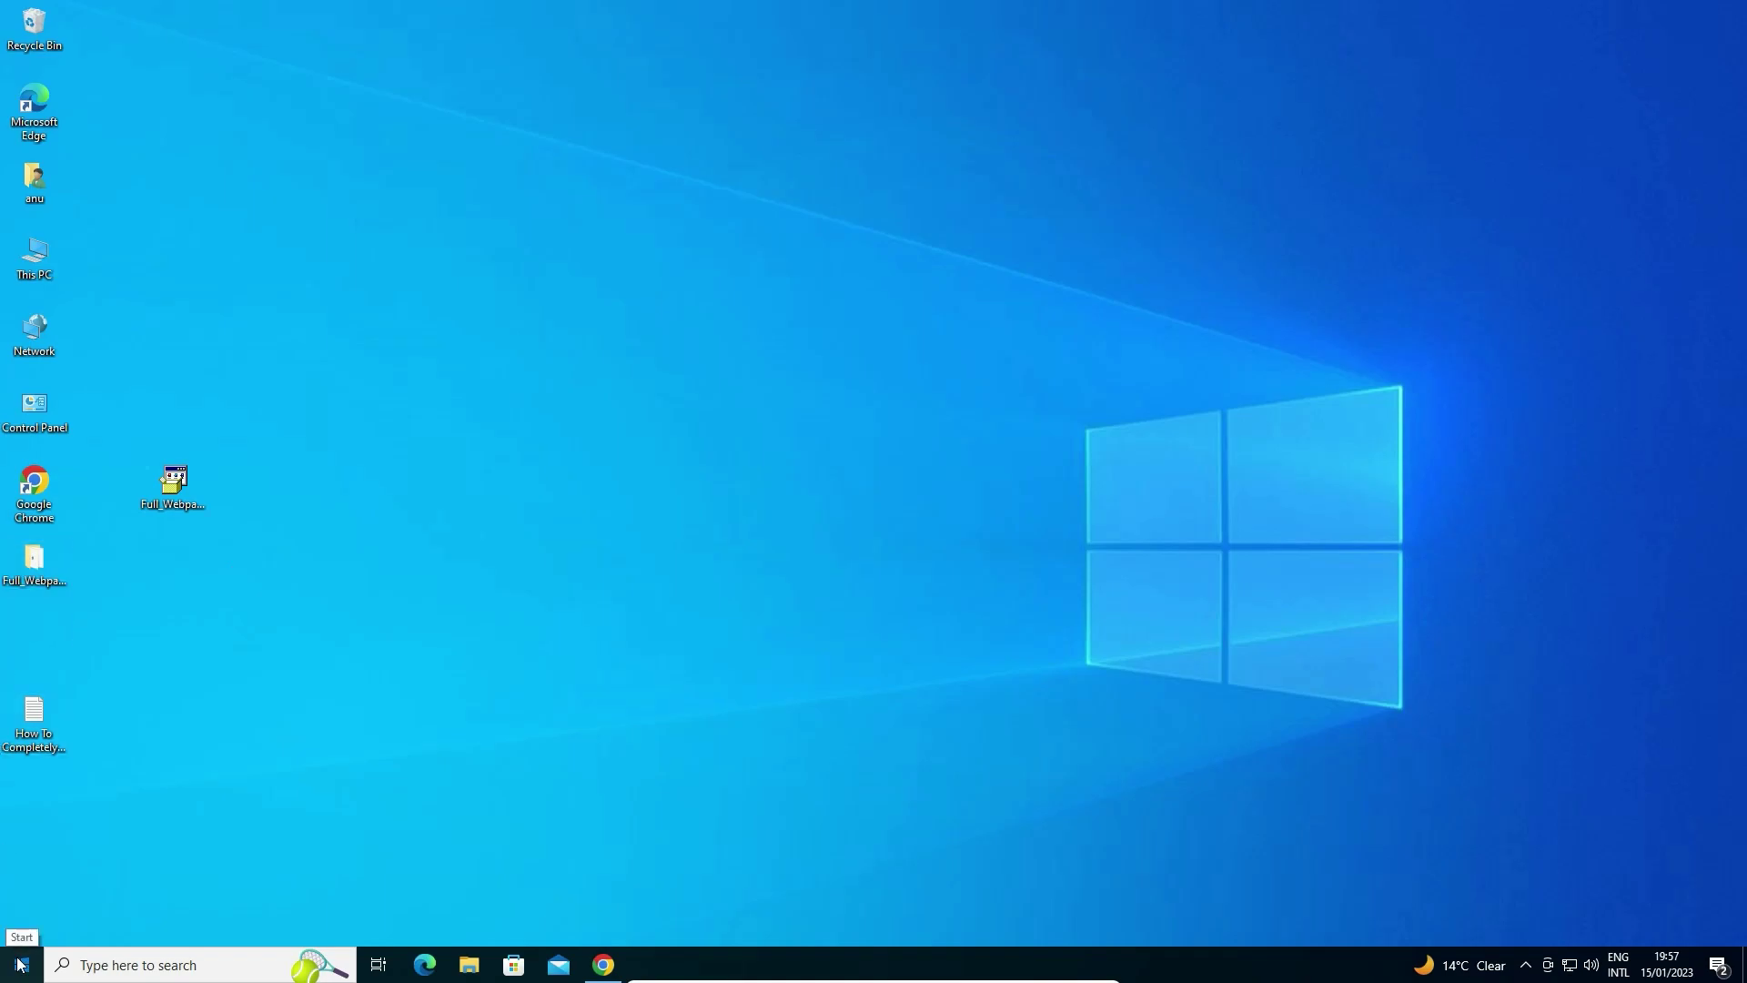
{"action": "left_click", "coordinate": [18, 963]}
{"action": "type", "text": "con"}
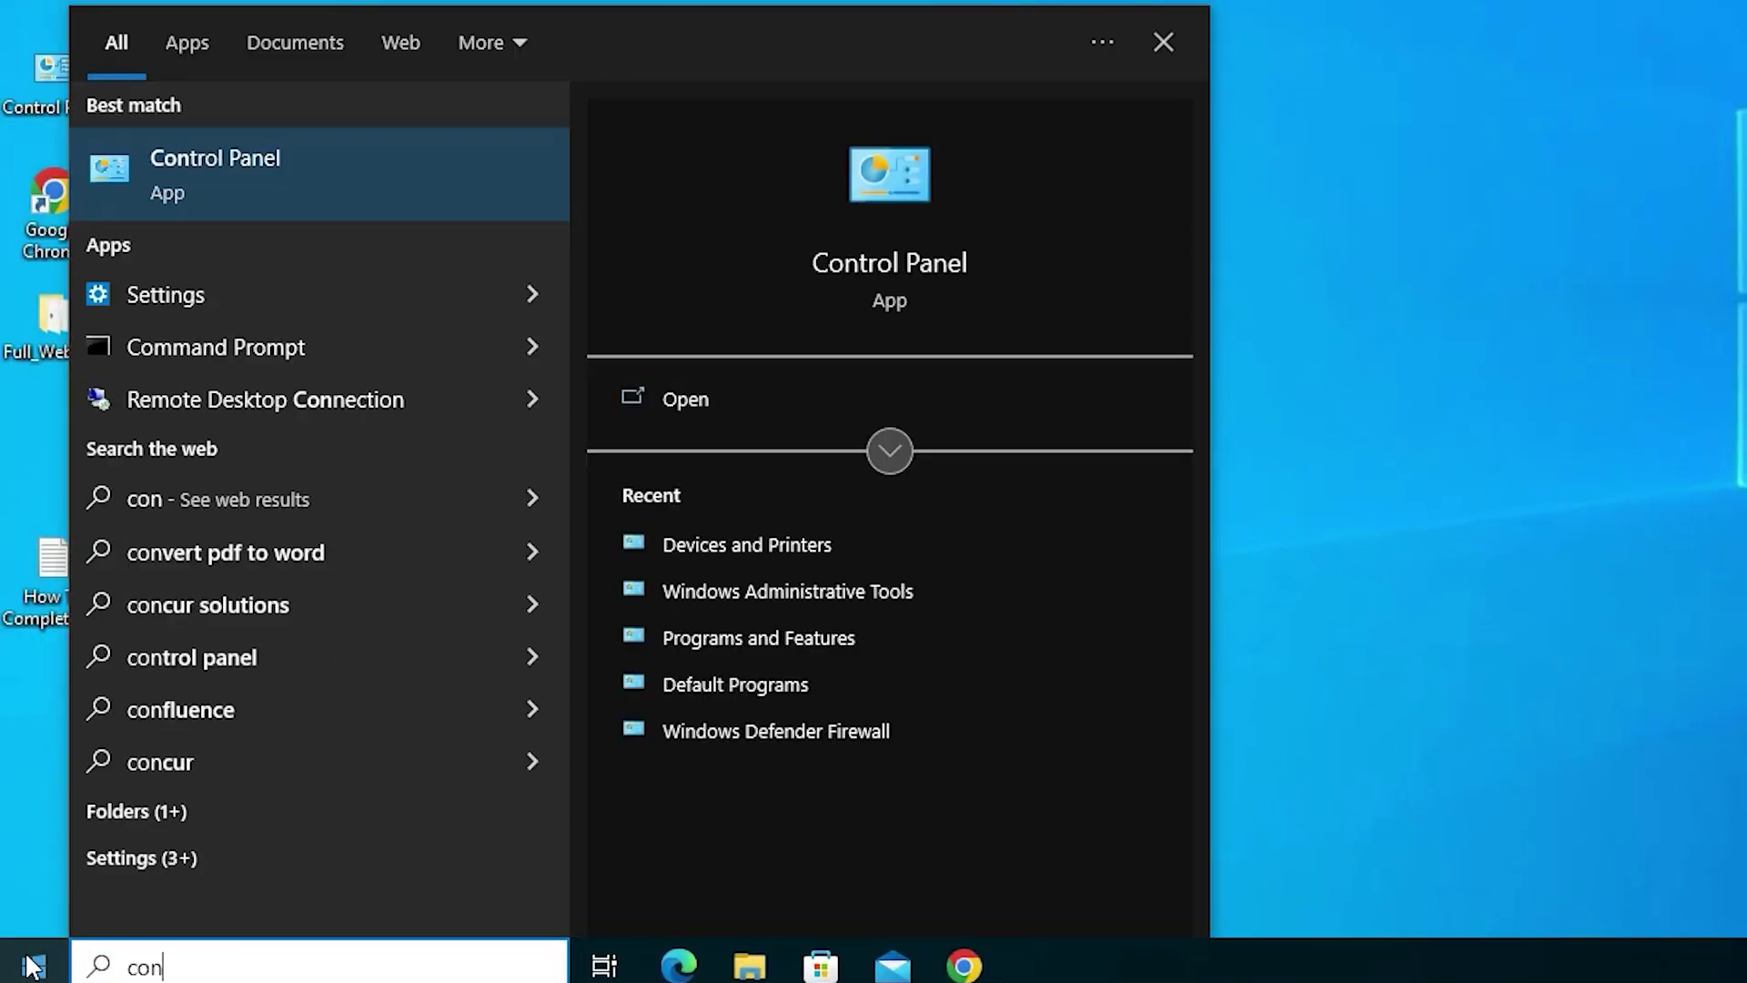
{"action": "left_click", "coordinate": [319, 163]}
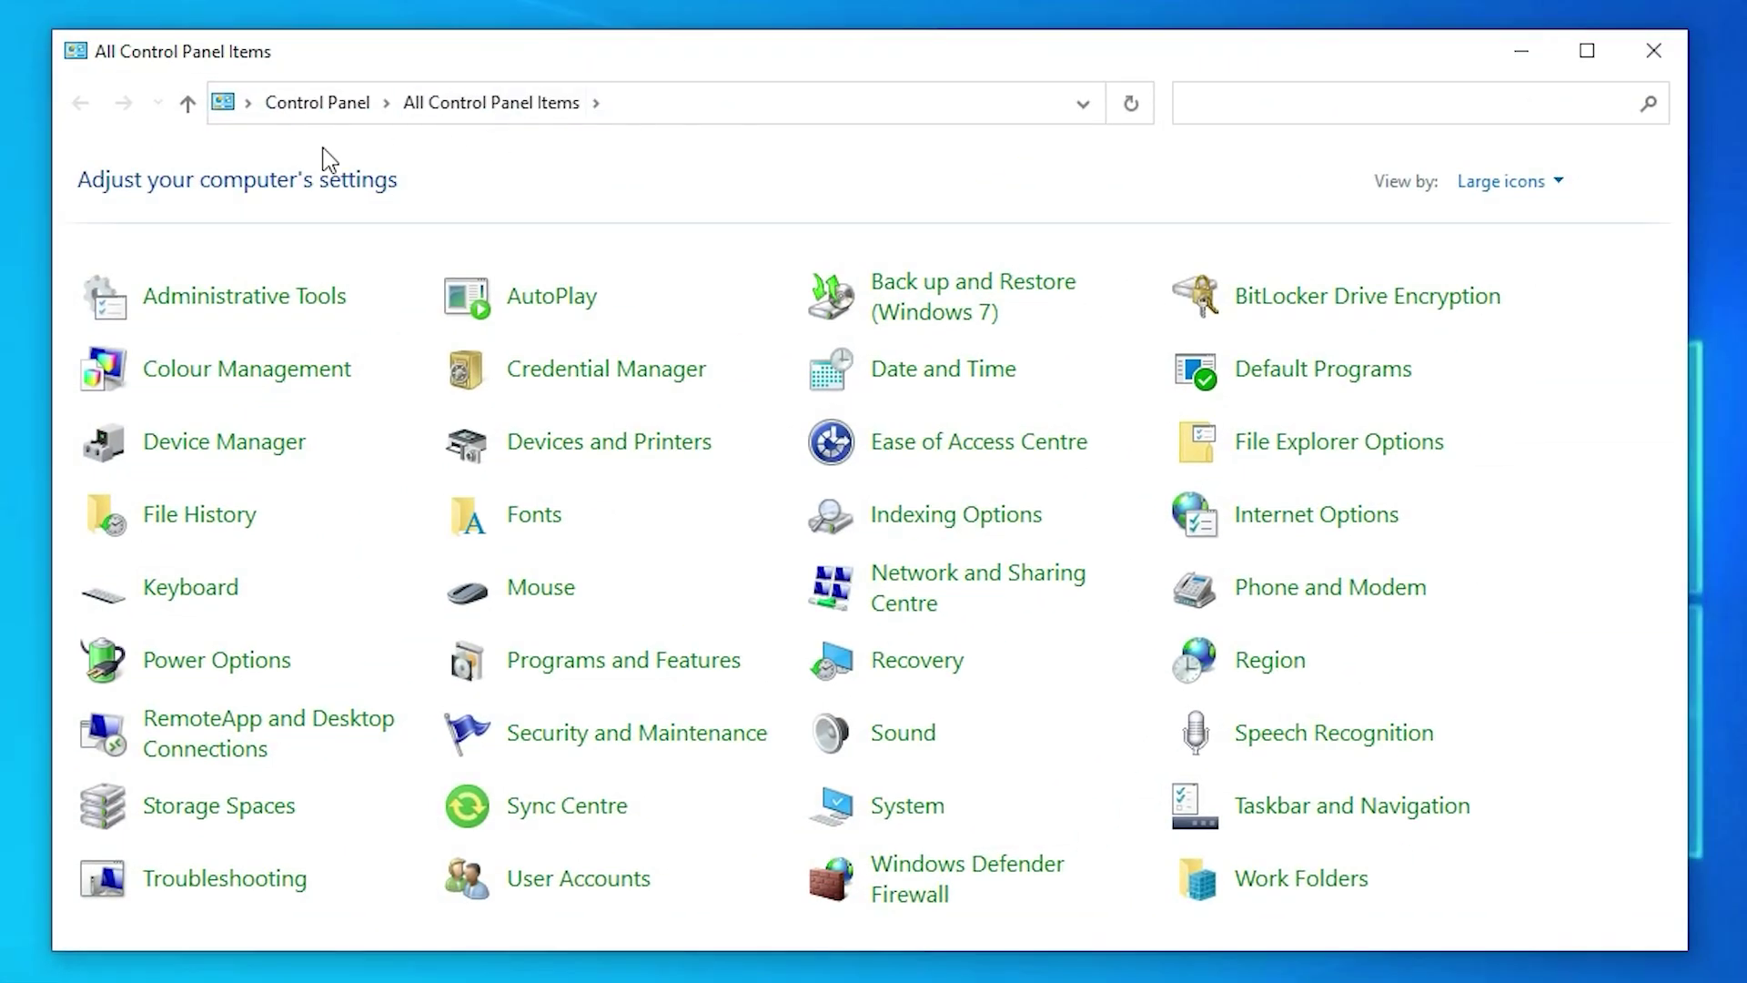
{"action": "left_click", "coordinate": [634, 458]}
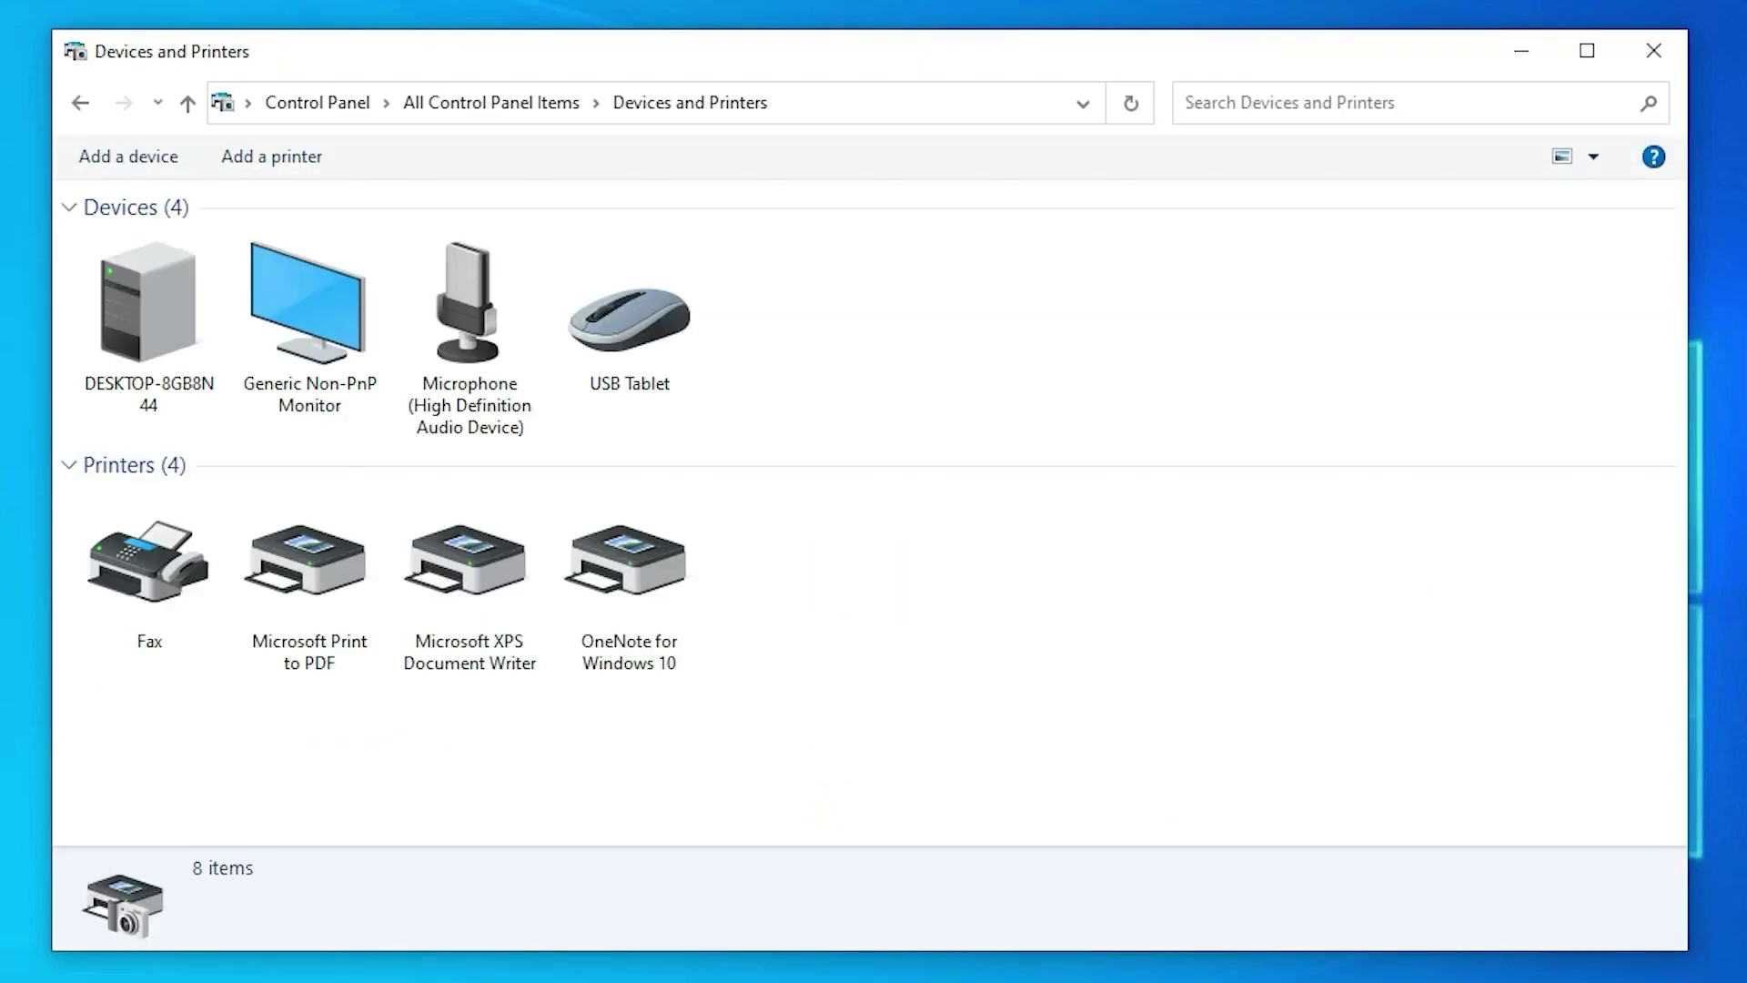
Step: Start Add a printer and choose a local printer with manual settings
{"action": "left_click", "coordinate": [258, 164]}
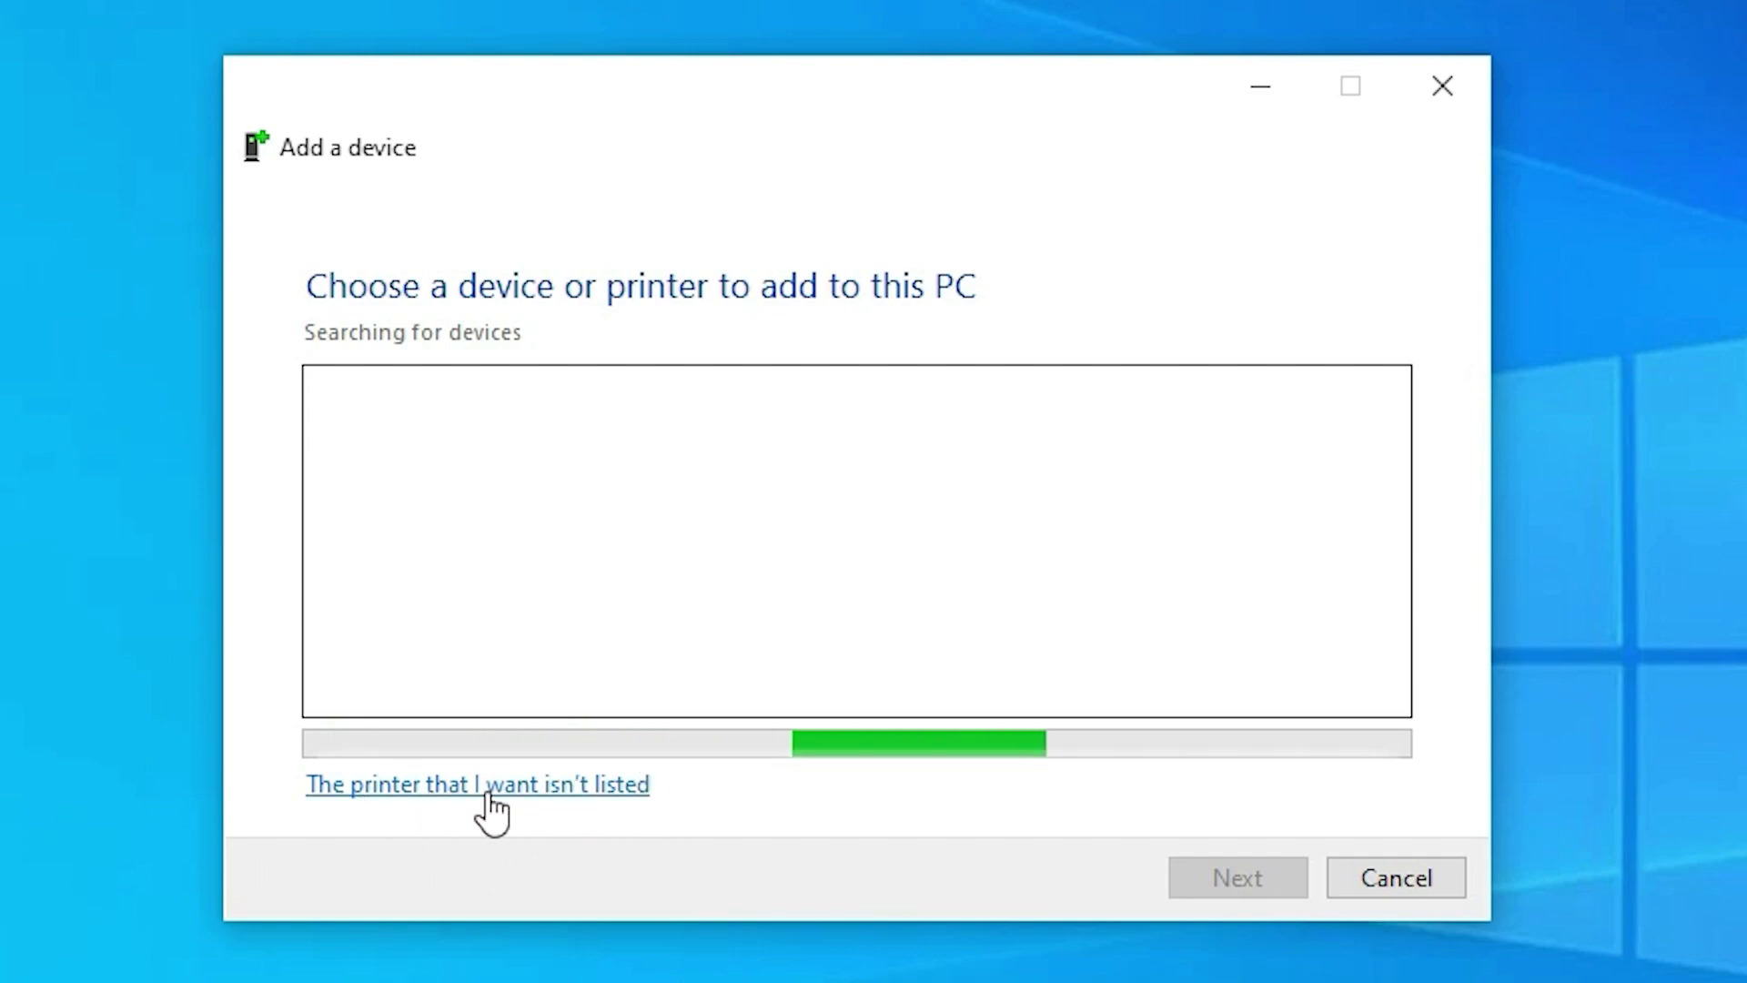
{"action": "left_click", "coordinate": [546, 794]}
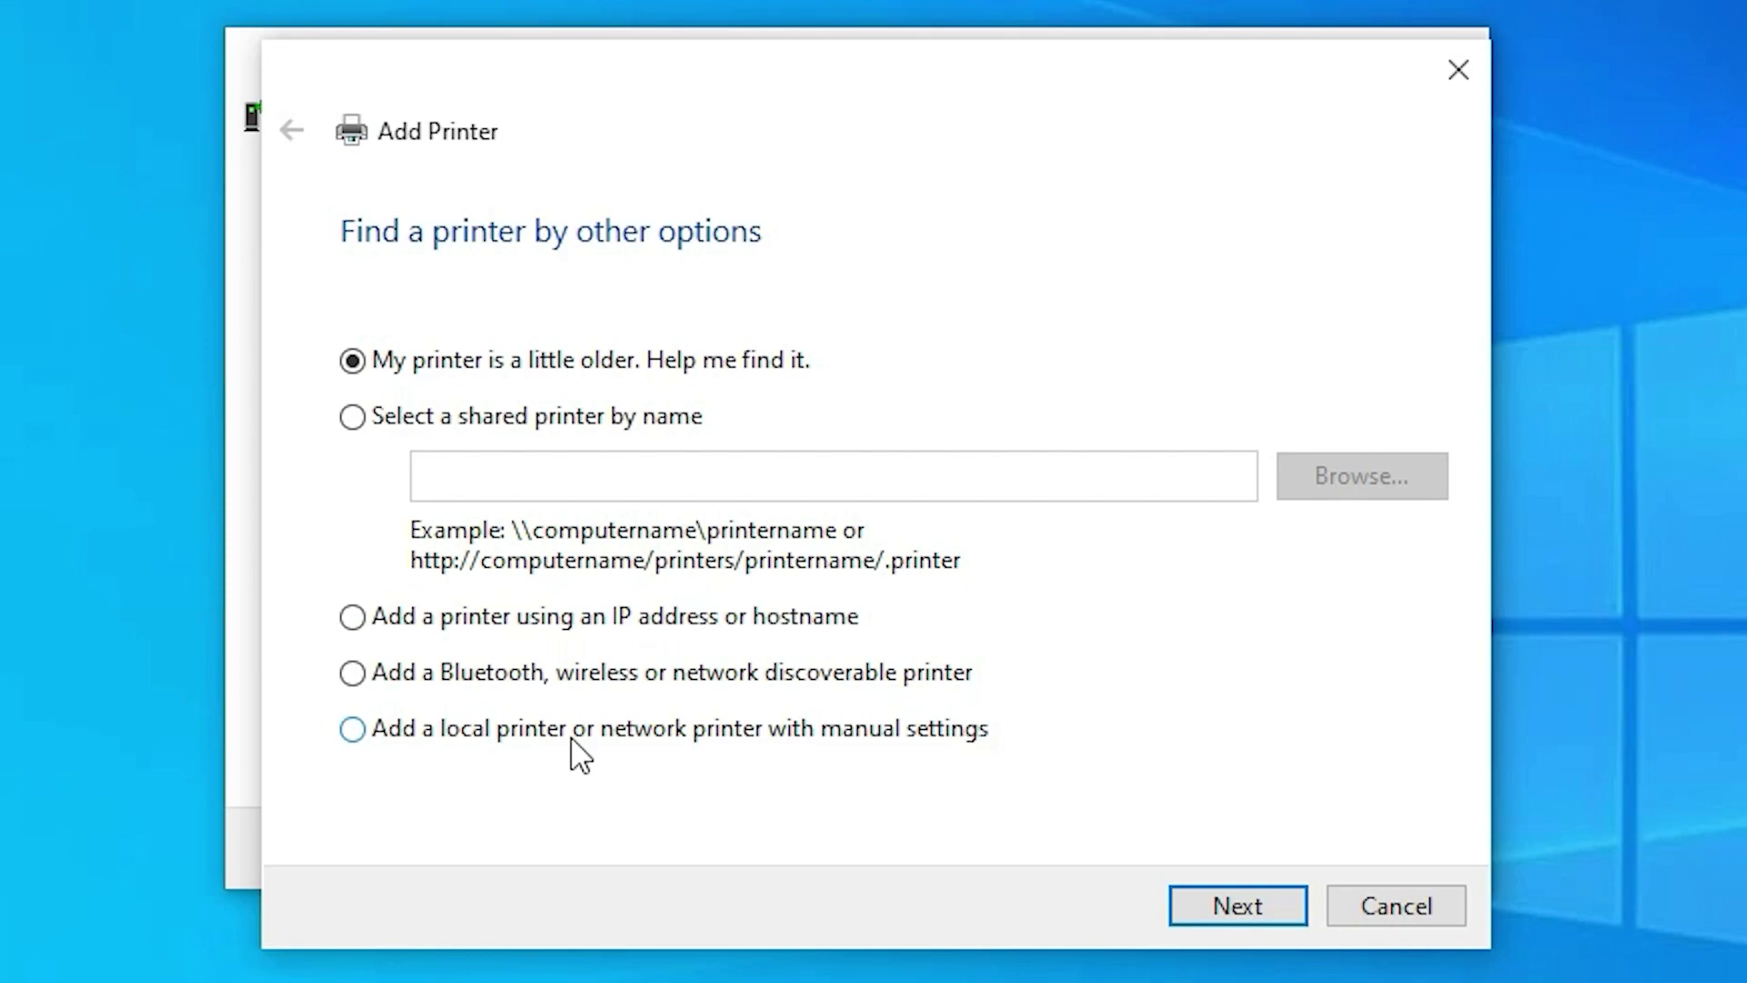
{"action": "left_click", "coordinate": [546, 740]}
{"action": "left_click", "coordinate": [1194, 908]}
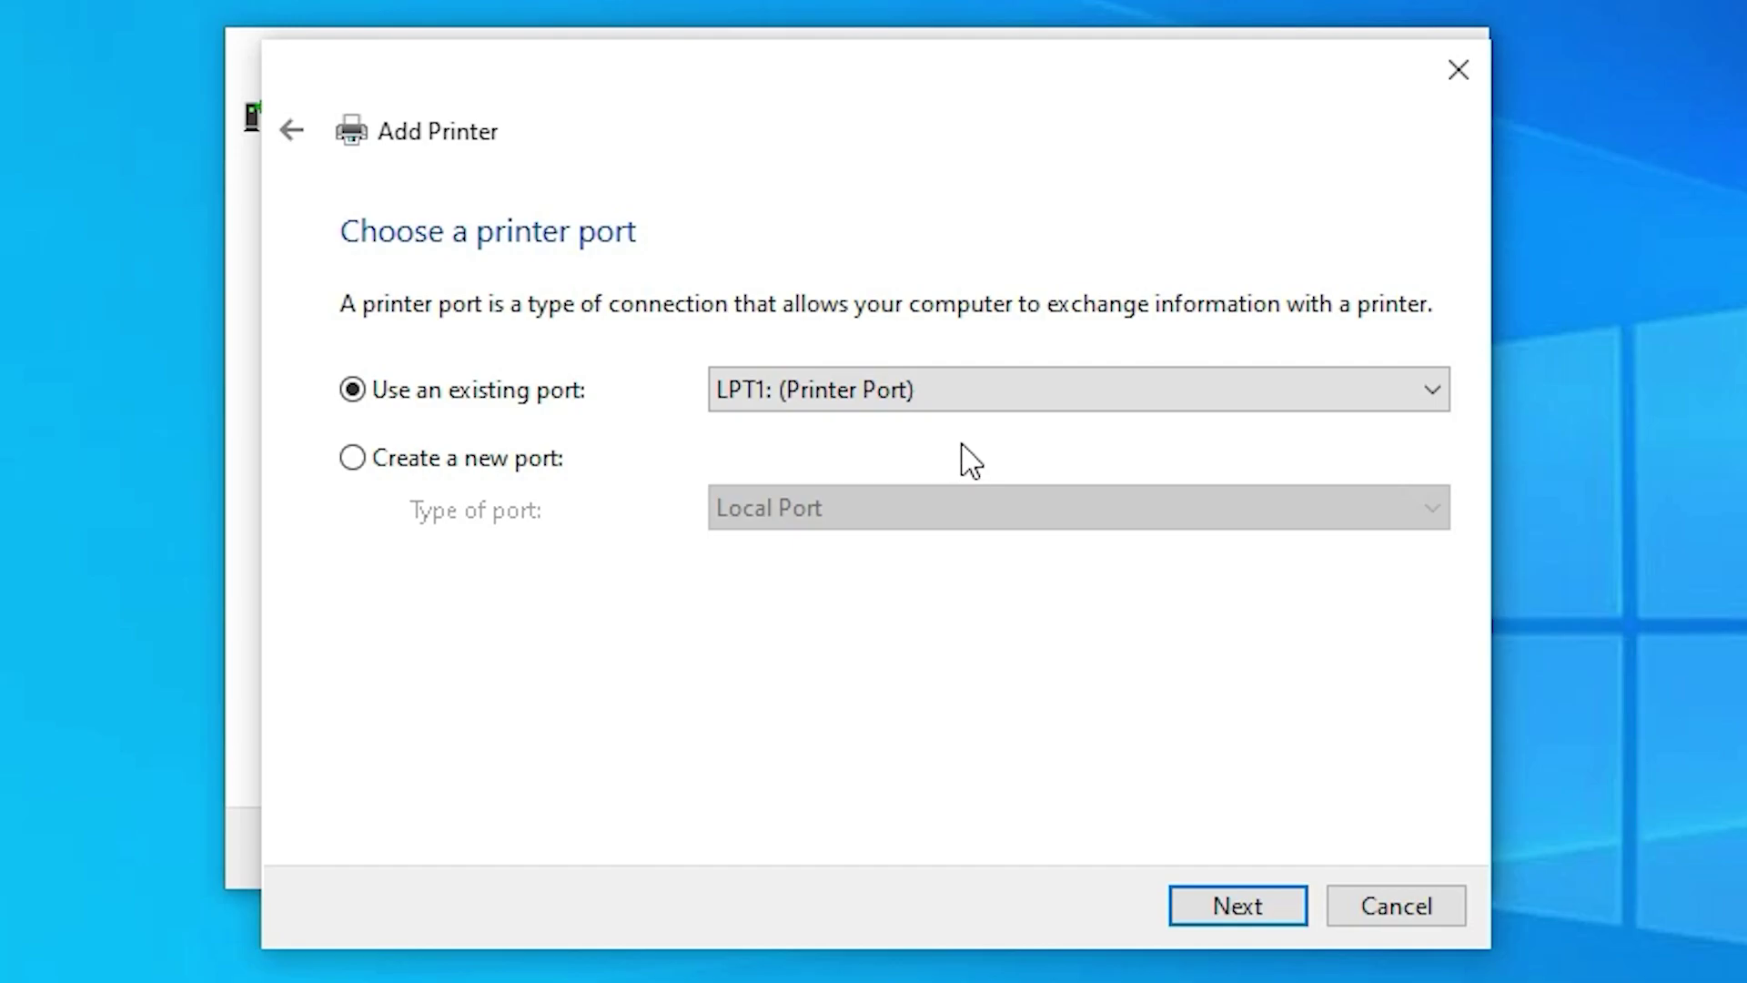
Step: Select the existing USB001 (Local Port) as the printer port
{"action": "left_click", "coordinate": [916, 389]}
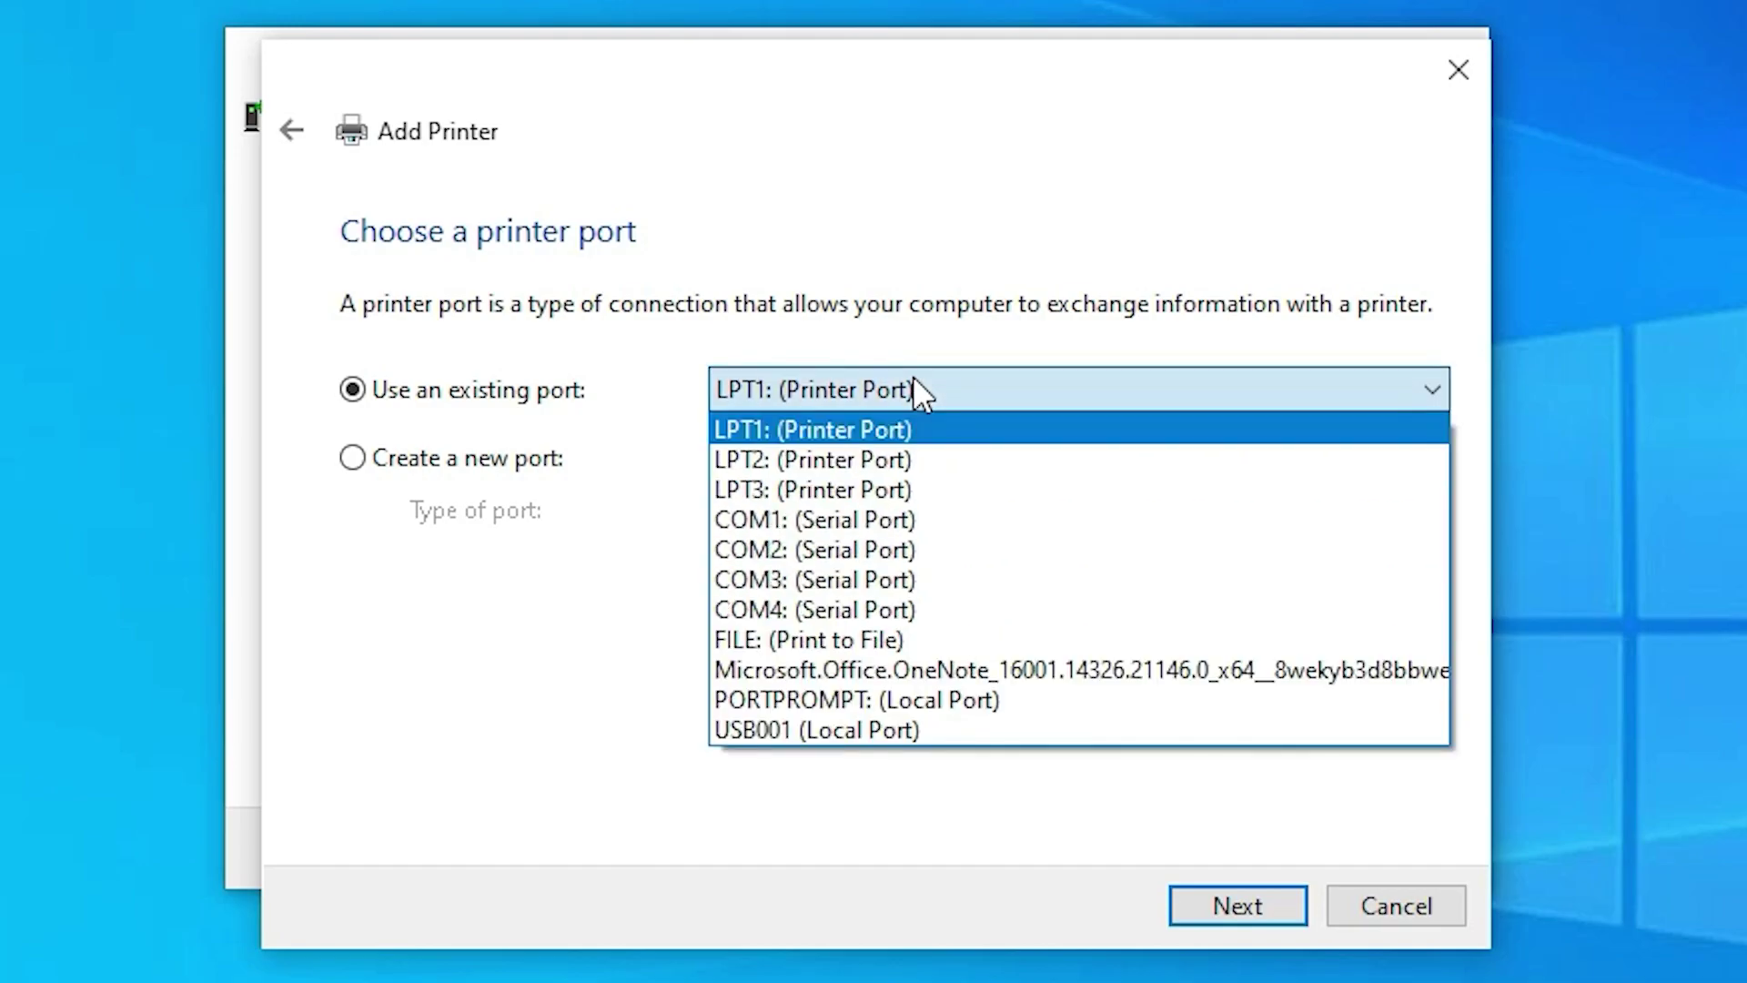
{"action": "left_click", "coordinate": [790, 728]}
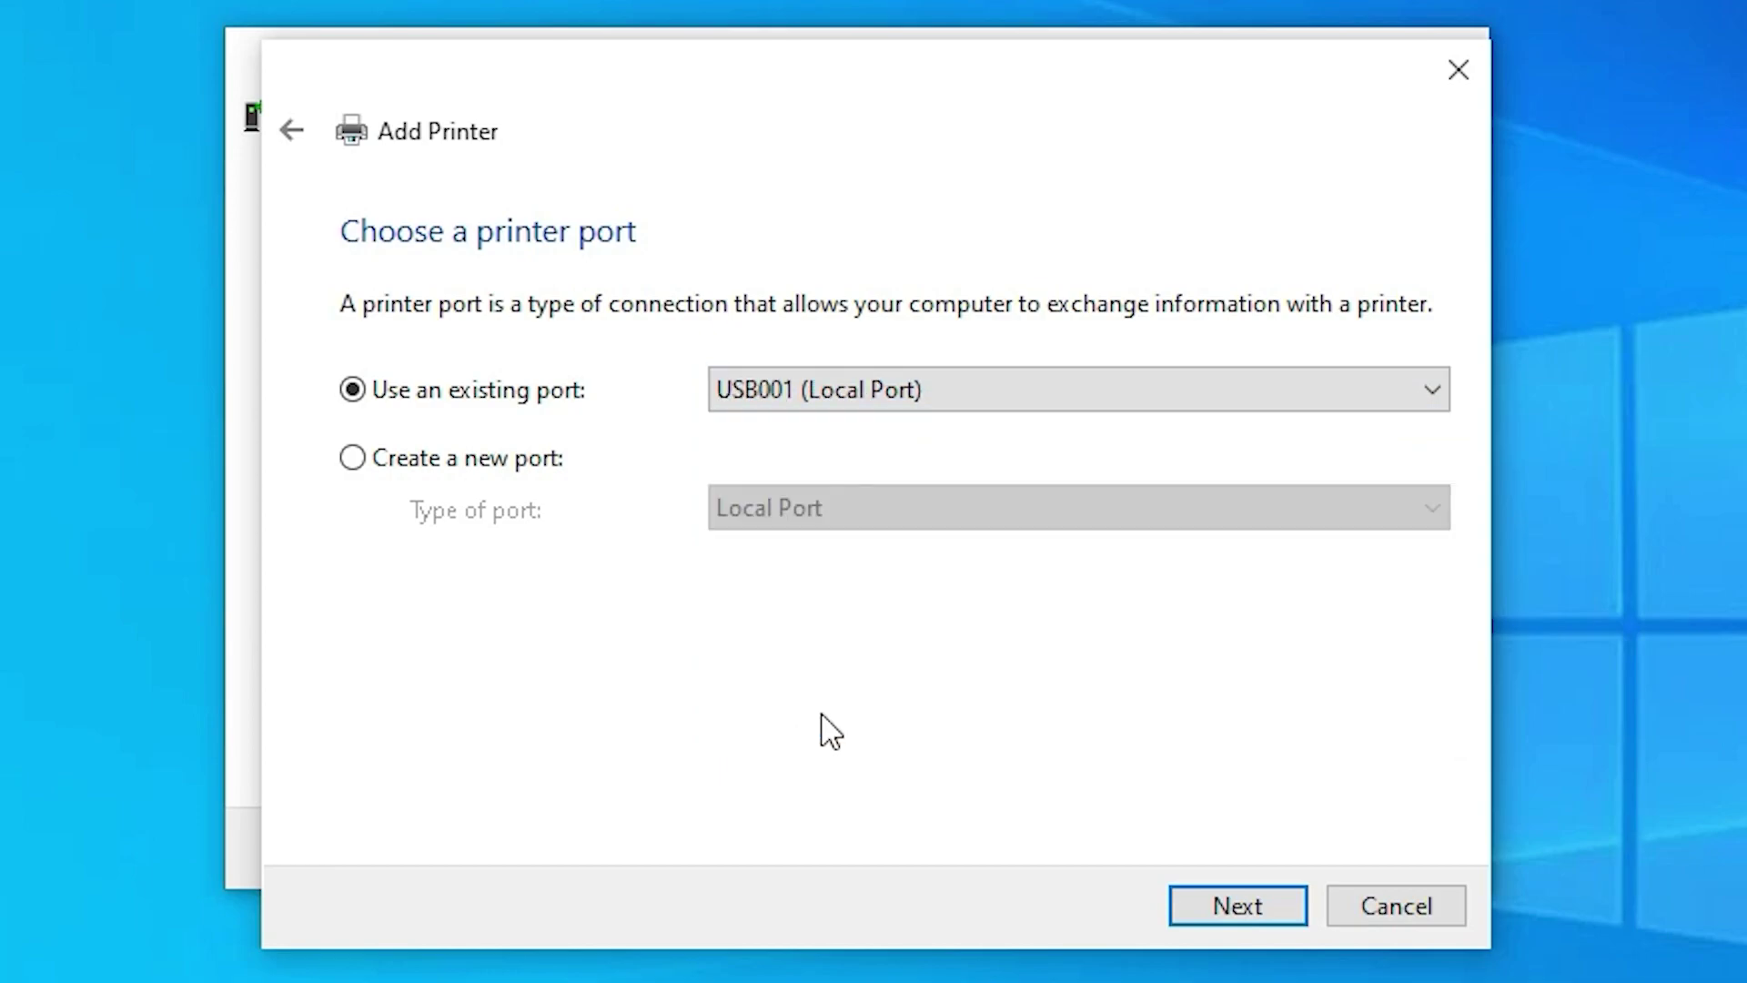
{"action": "left_click", "coordinate": [1239, 916]}
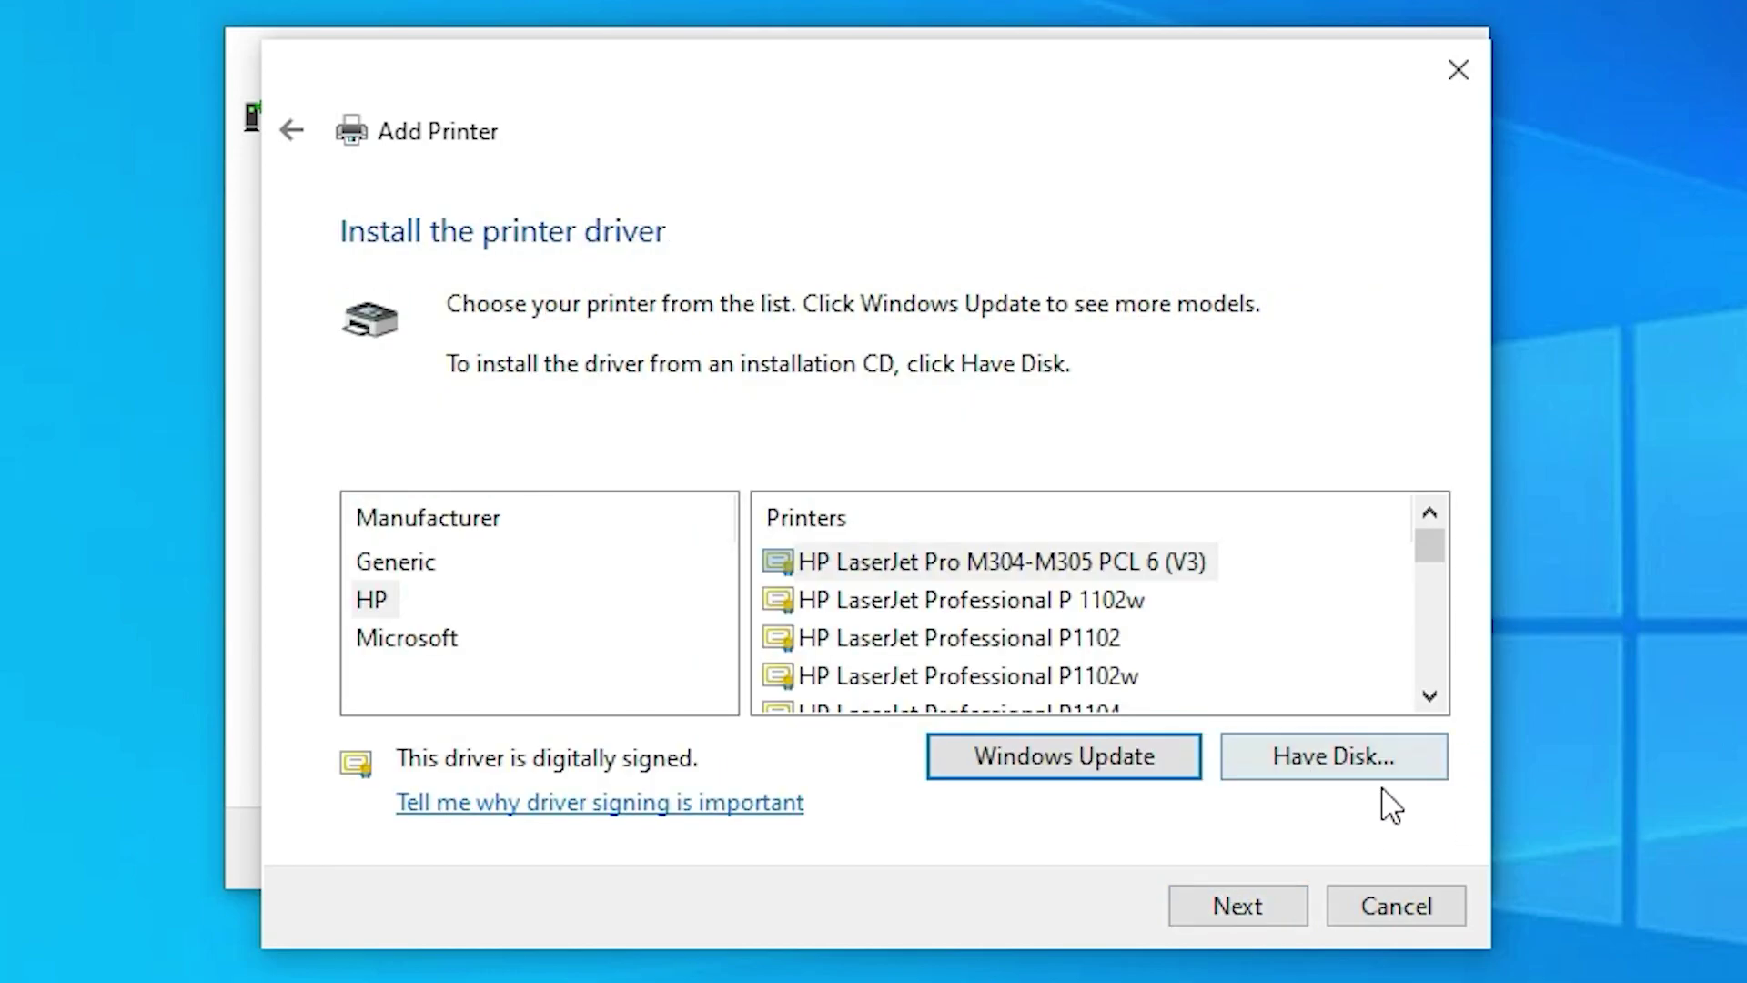
Step: Load drivers from Autorun.inf in the desktop Full_Webpack folder via Have Disk
{"action": "left_click", "coordinate": [1373, 776]}
{"action": "left_click", "coordinate": [1230, 697]}
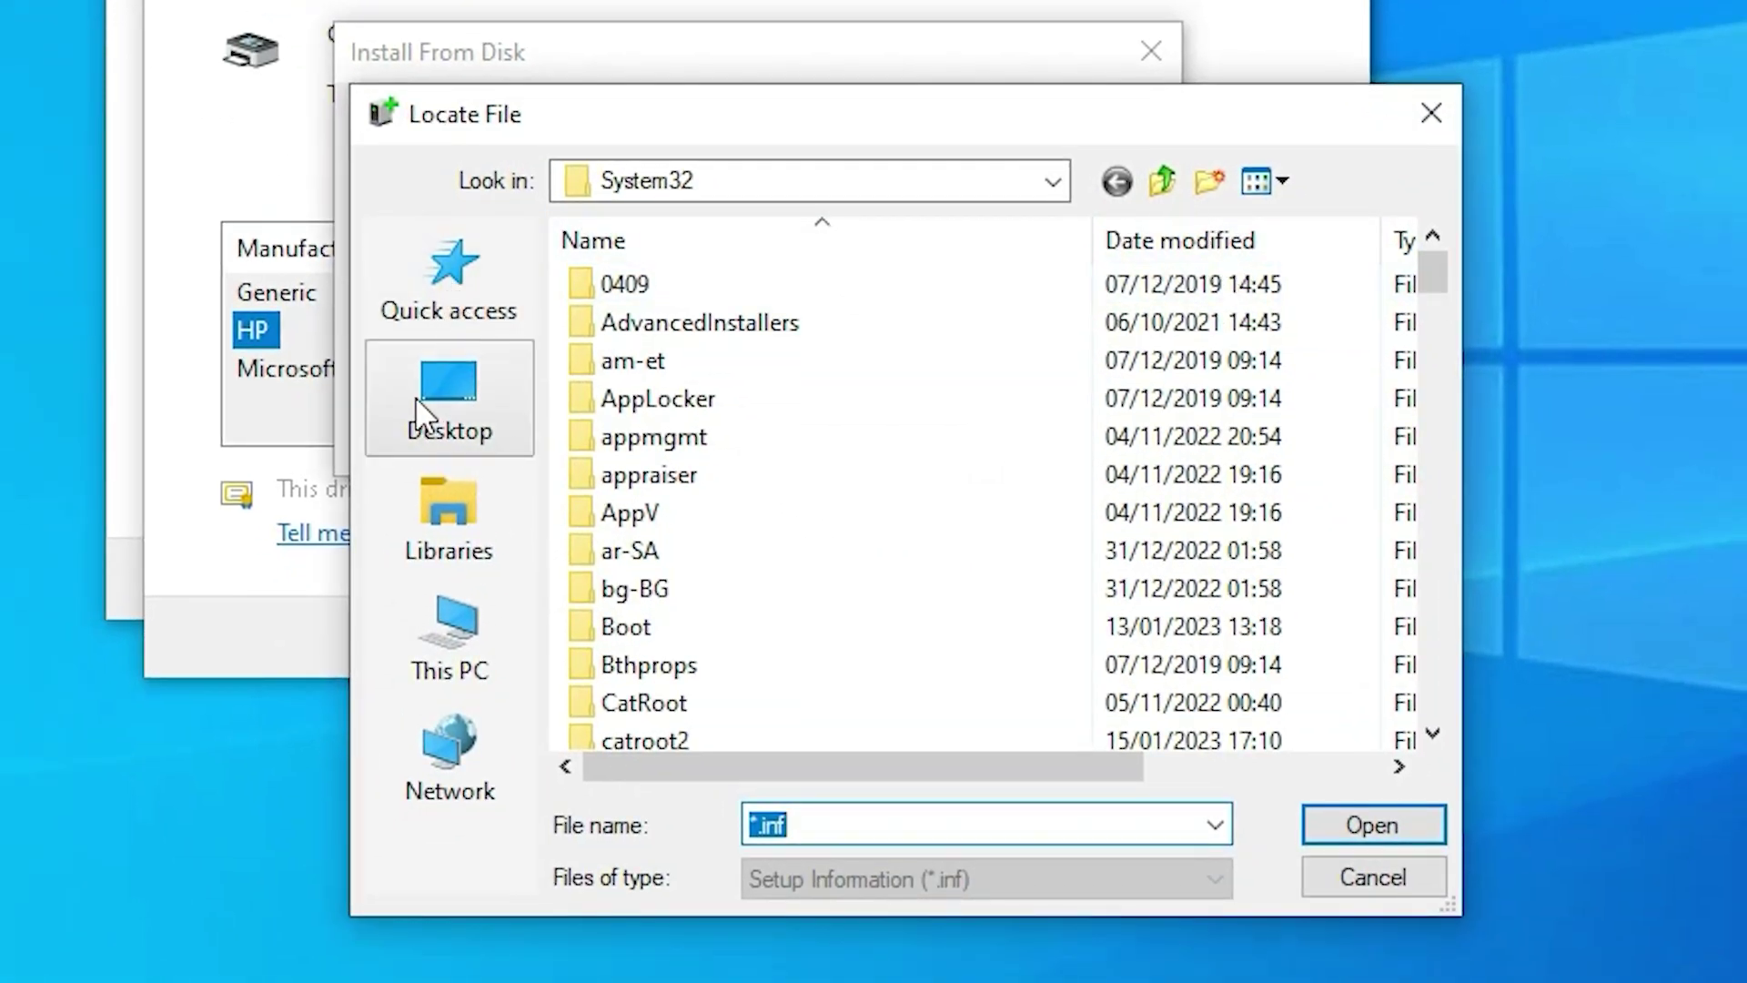
{"action": "left_click", "coordinate": [417, 401]}
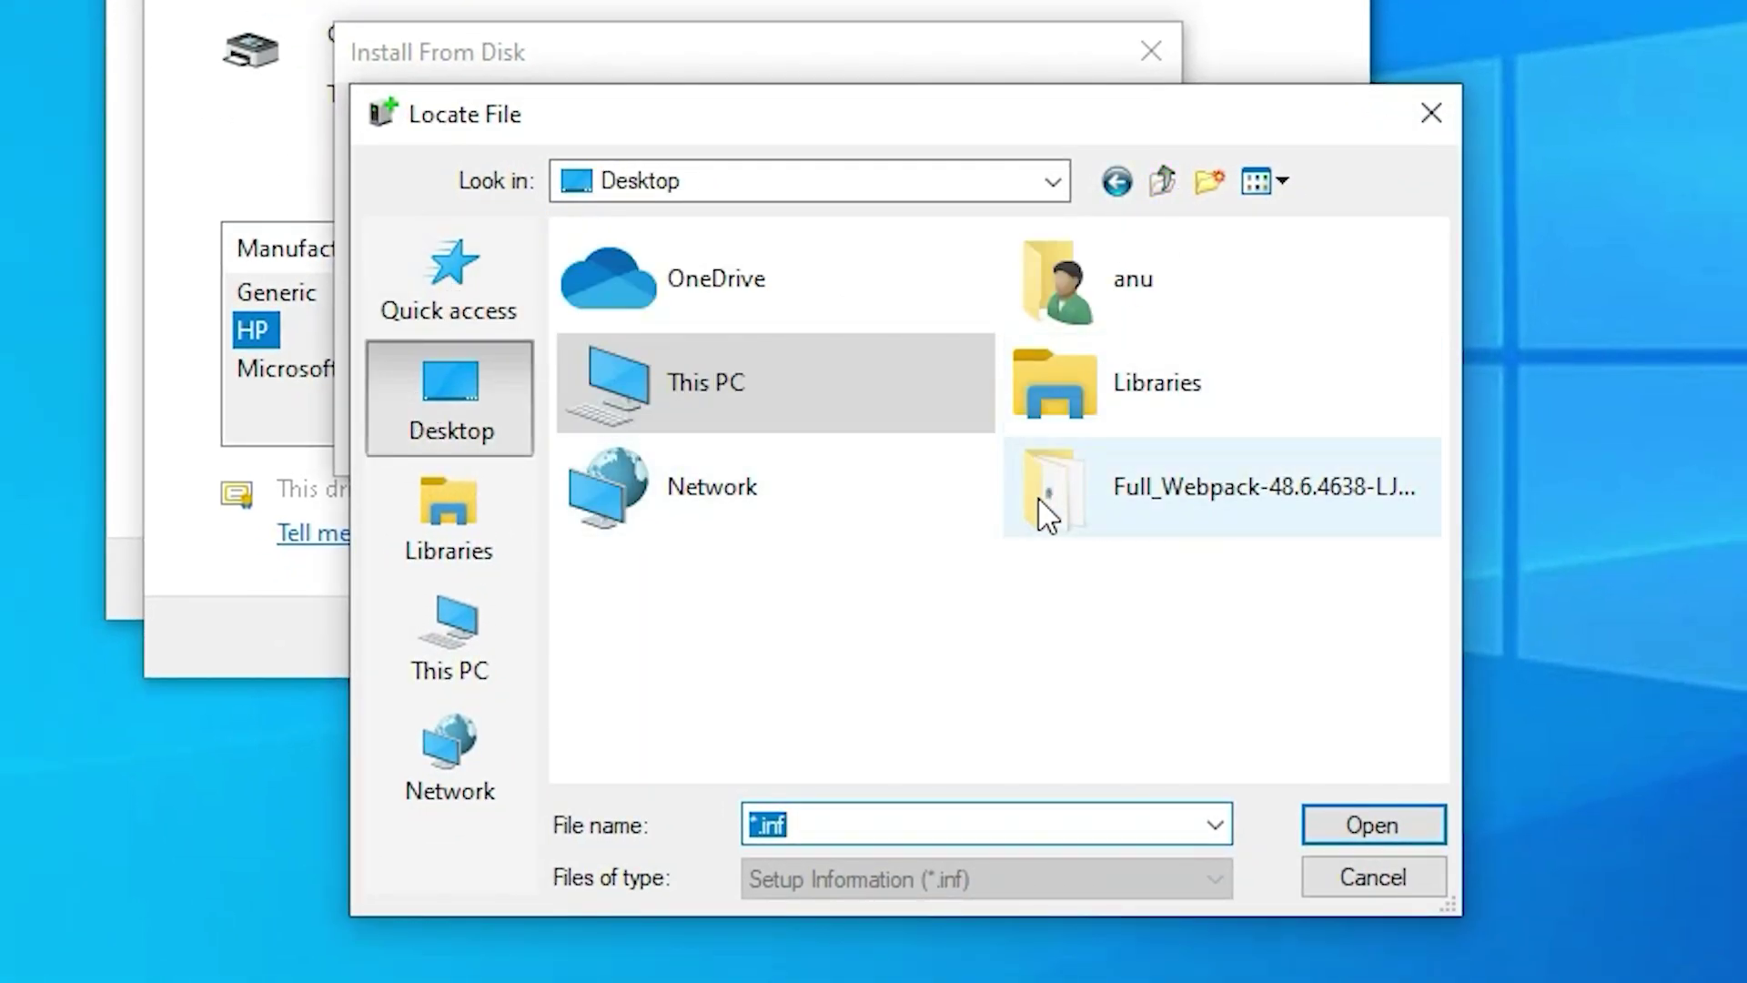
{"action": "double_click", "coordinate": [1230, 516]}
{"action": "scroll", "coordinate": [1183, 637], "scroll_direction": "down", "scroll_amount": 2}
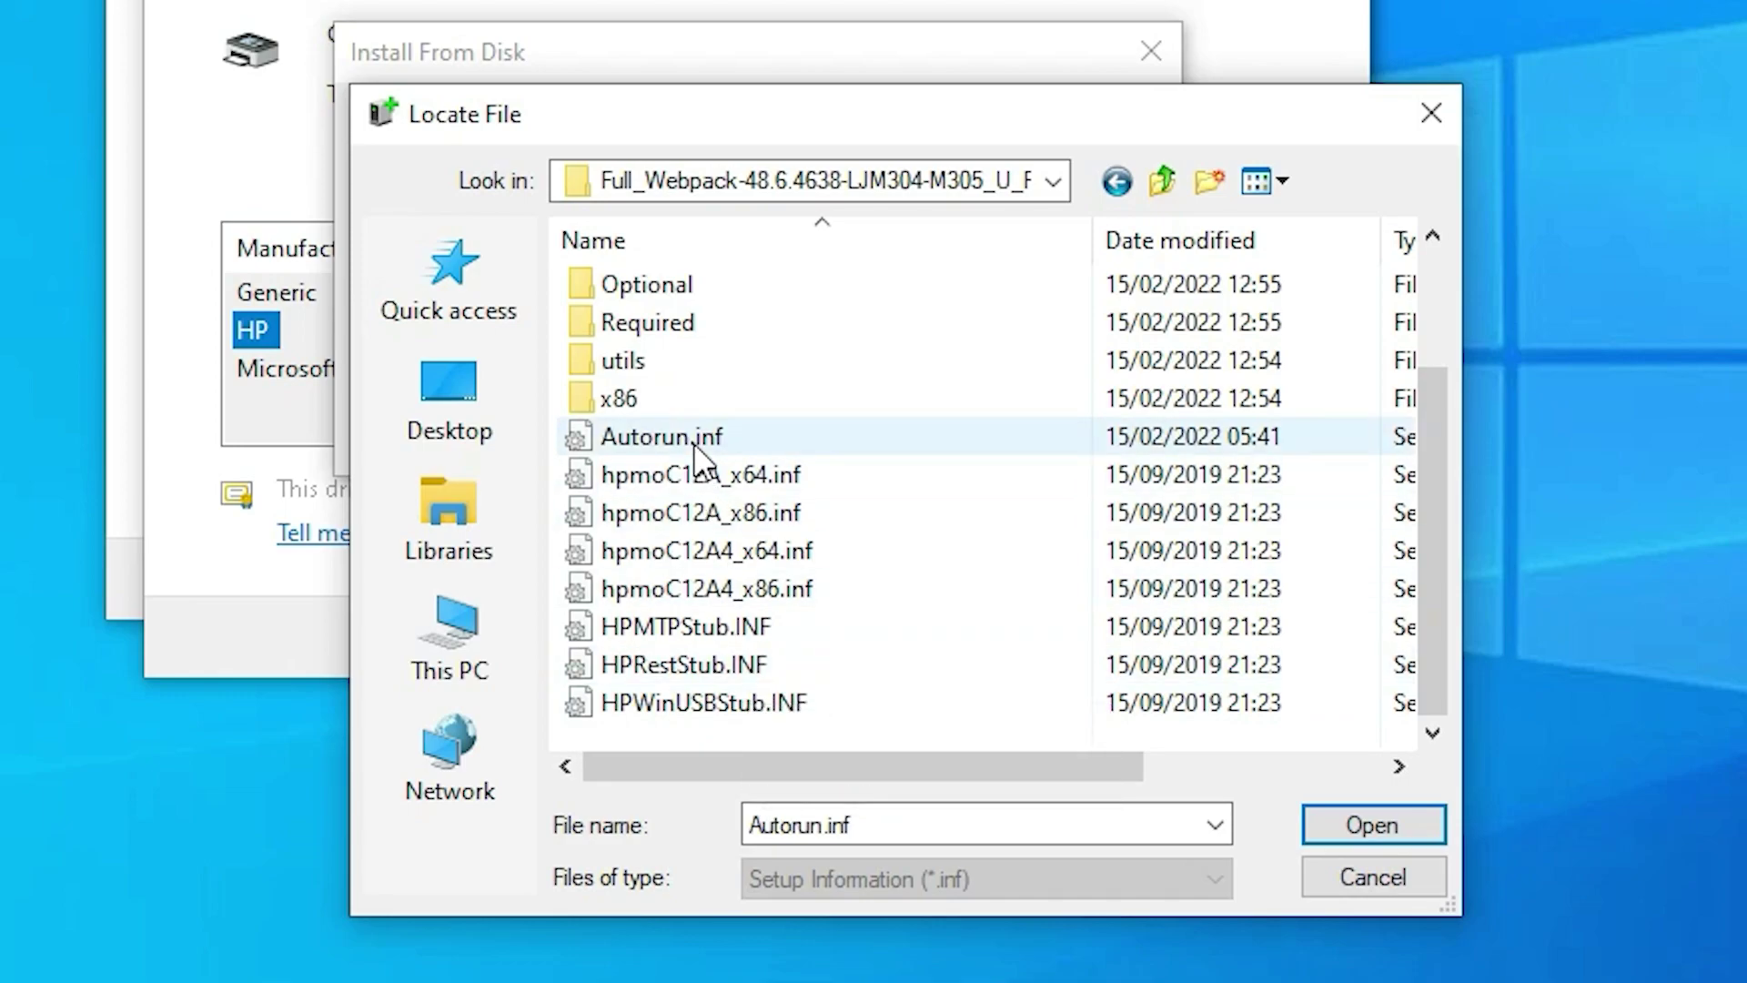
{"action": "left_click", "coordinate": [664, 550]}
{"action": "left_click", "coordinate": [684, 710]}
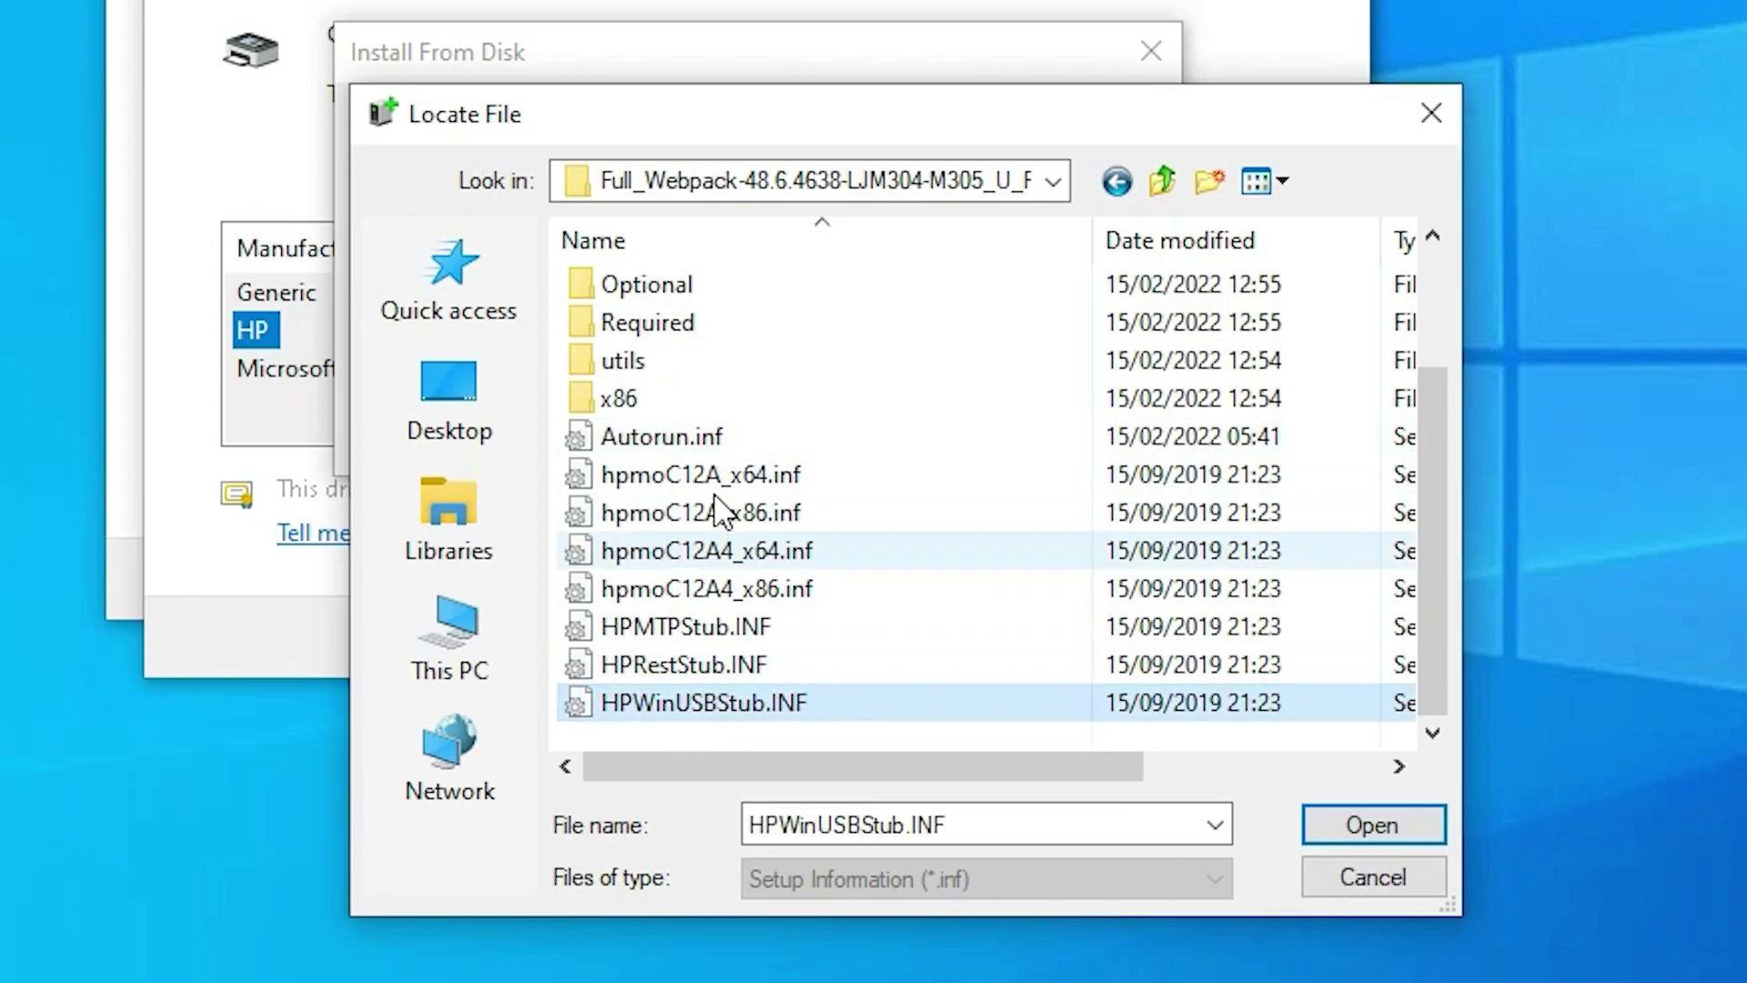
{"action": "left_click", "coordinate": [696, 441]}
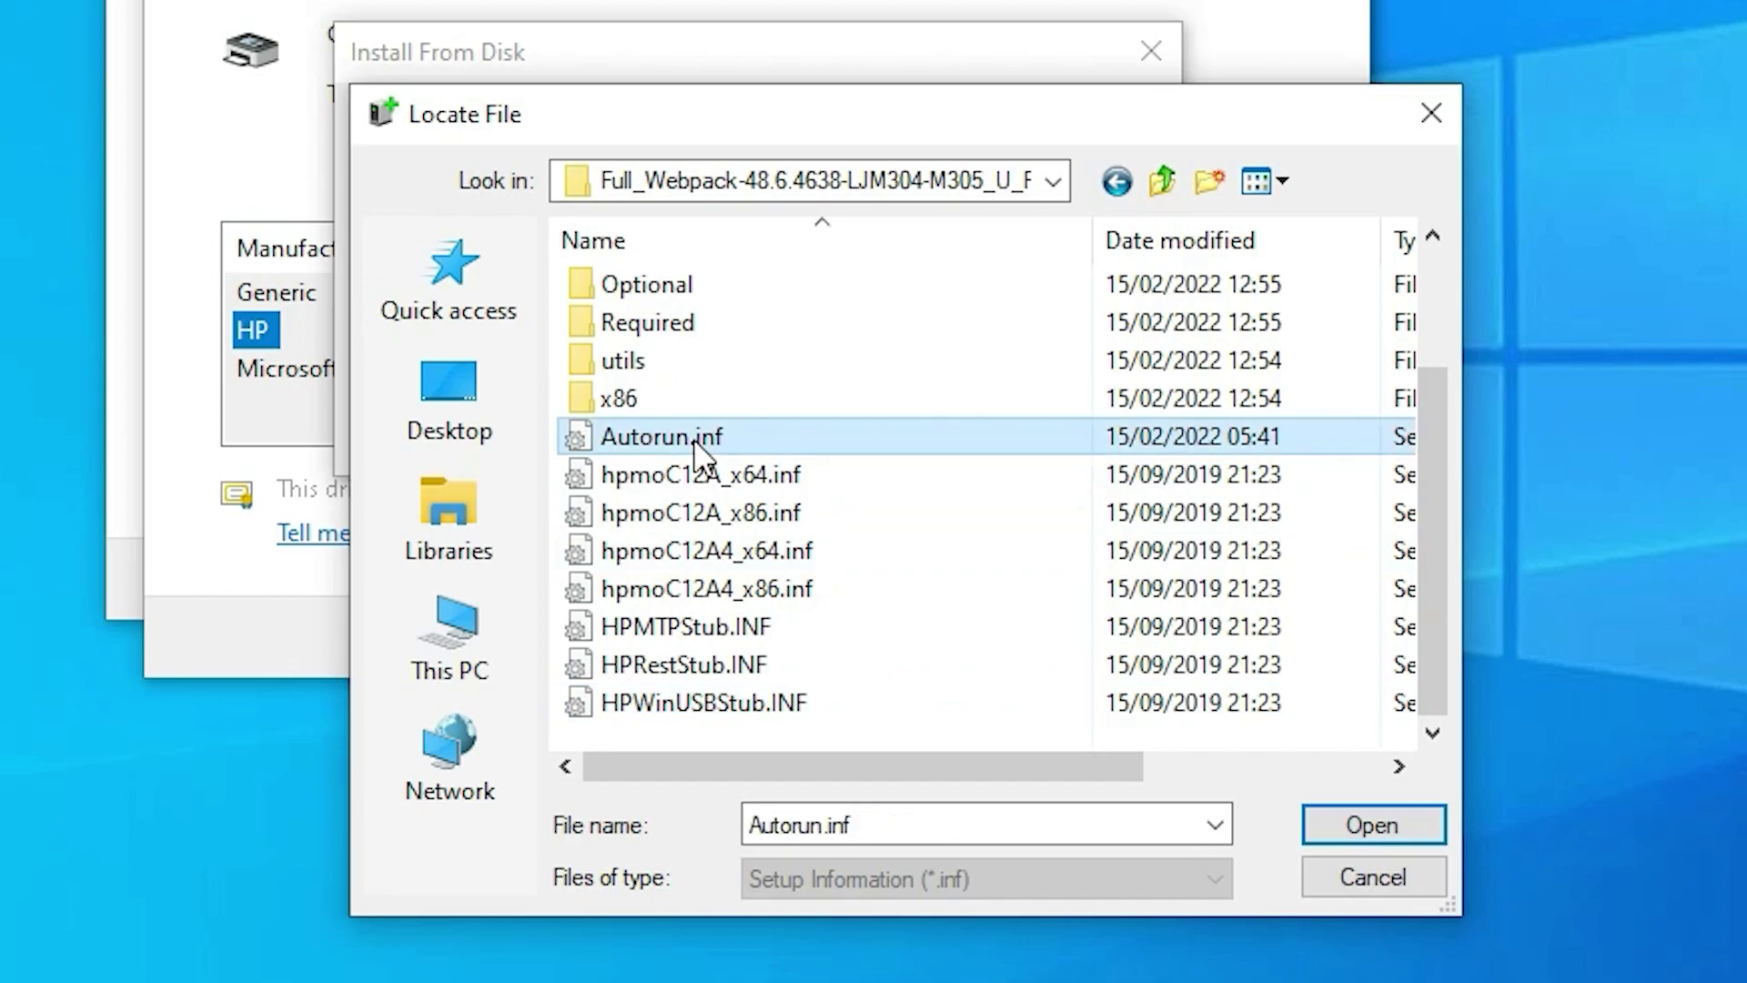
{"action": "left_click", "coordinate": [1354, 823]}
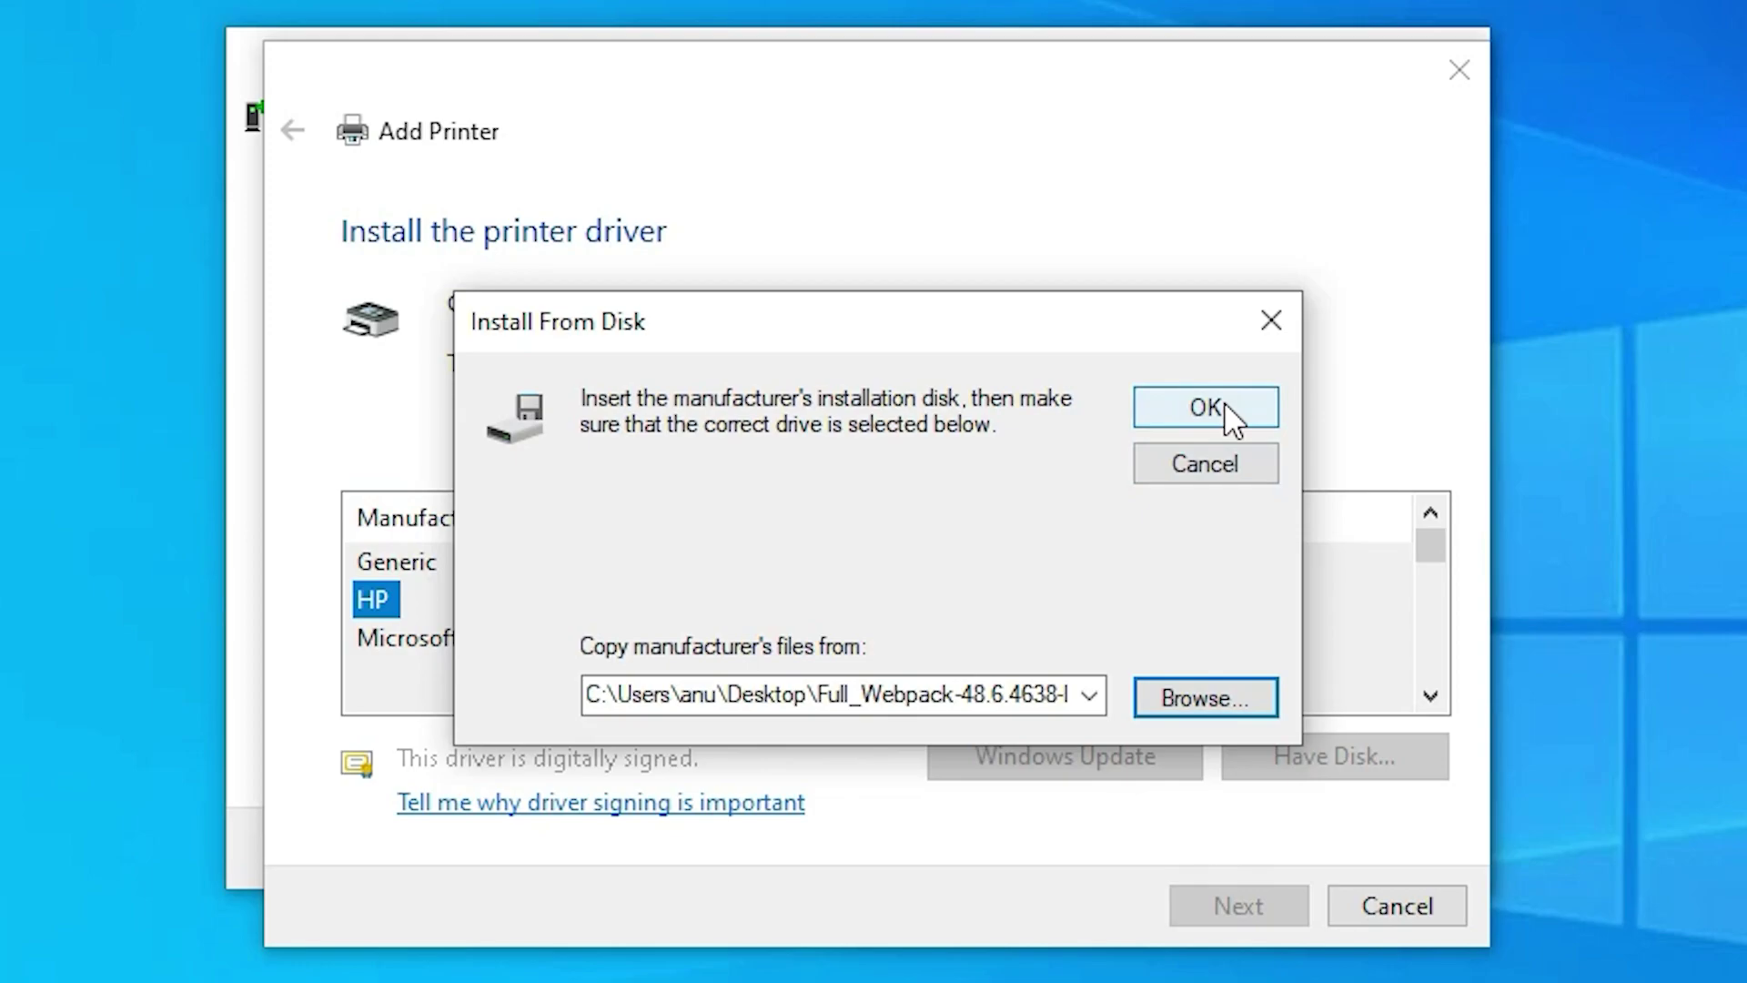
{"action": "left_click", "coordinate": [1225, 407]}
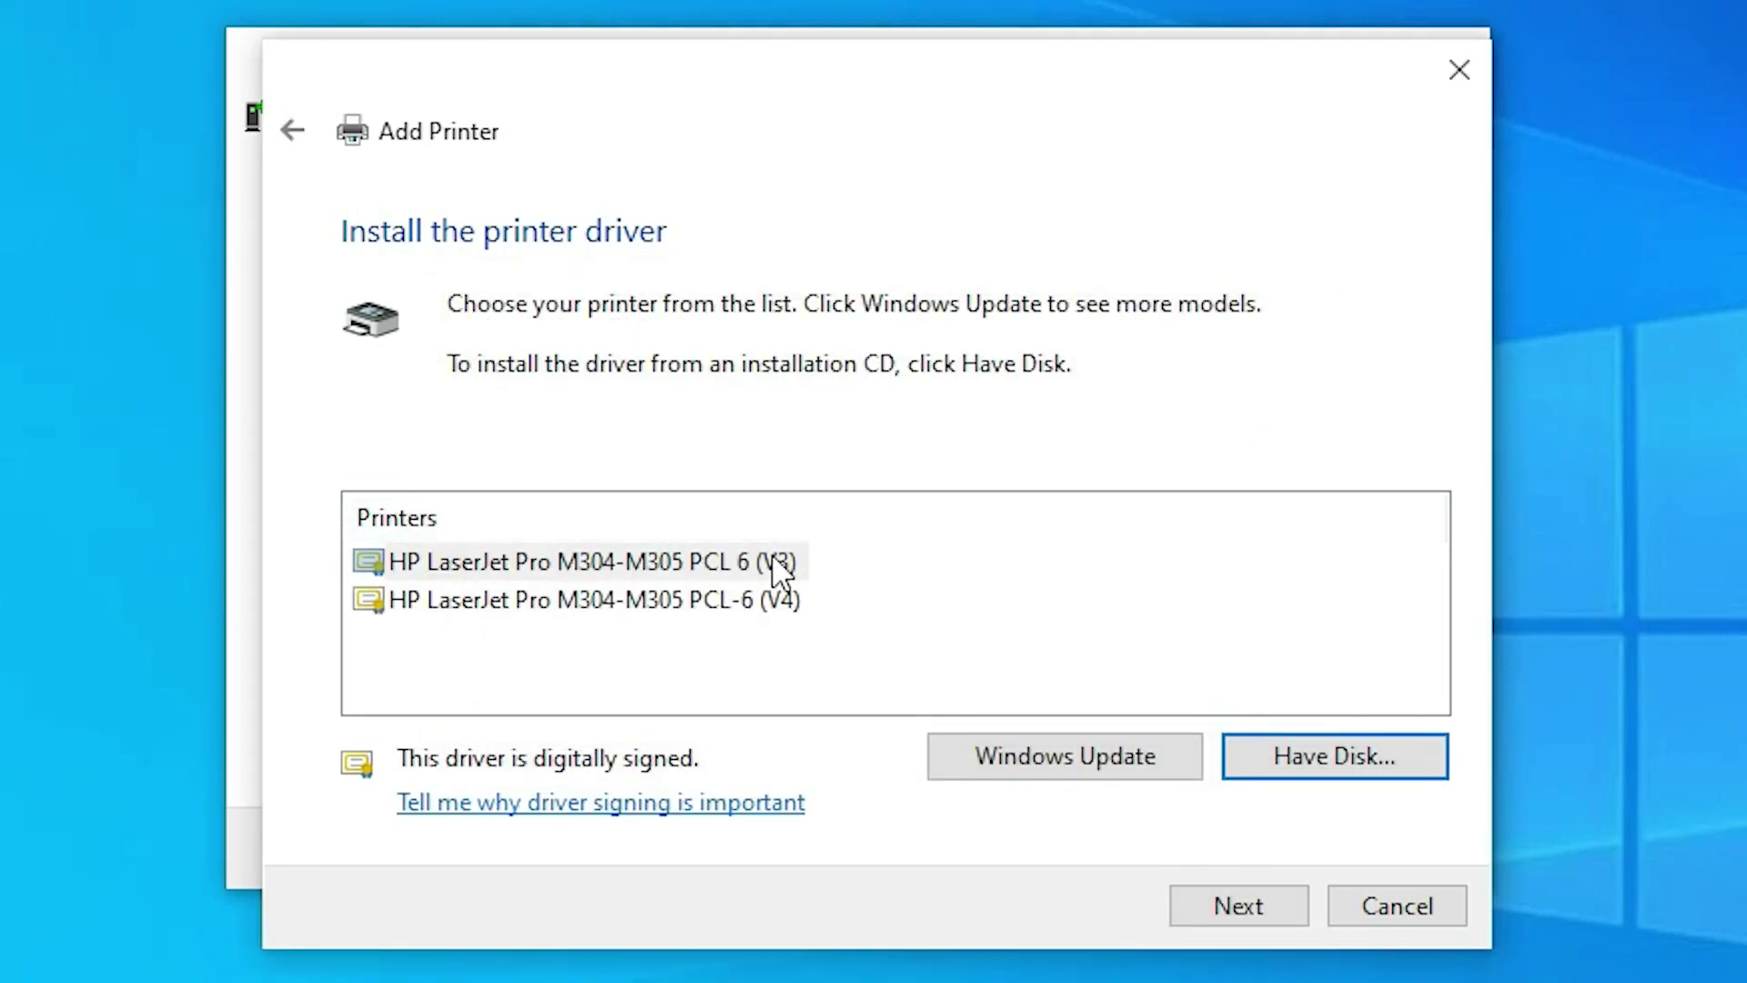
Step: Select the HP LaserJet Pro M304-M305 PCL 6 (V3) driver
{"action": "left_click", "coordinate": [779, 566]}
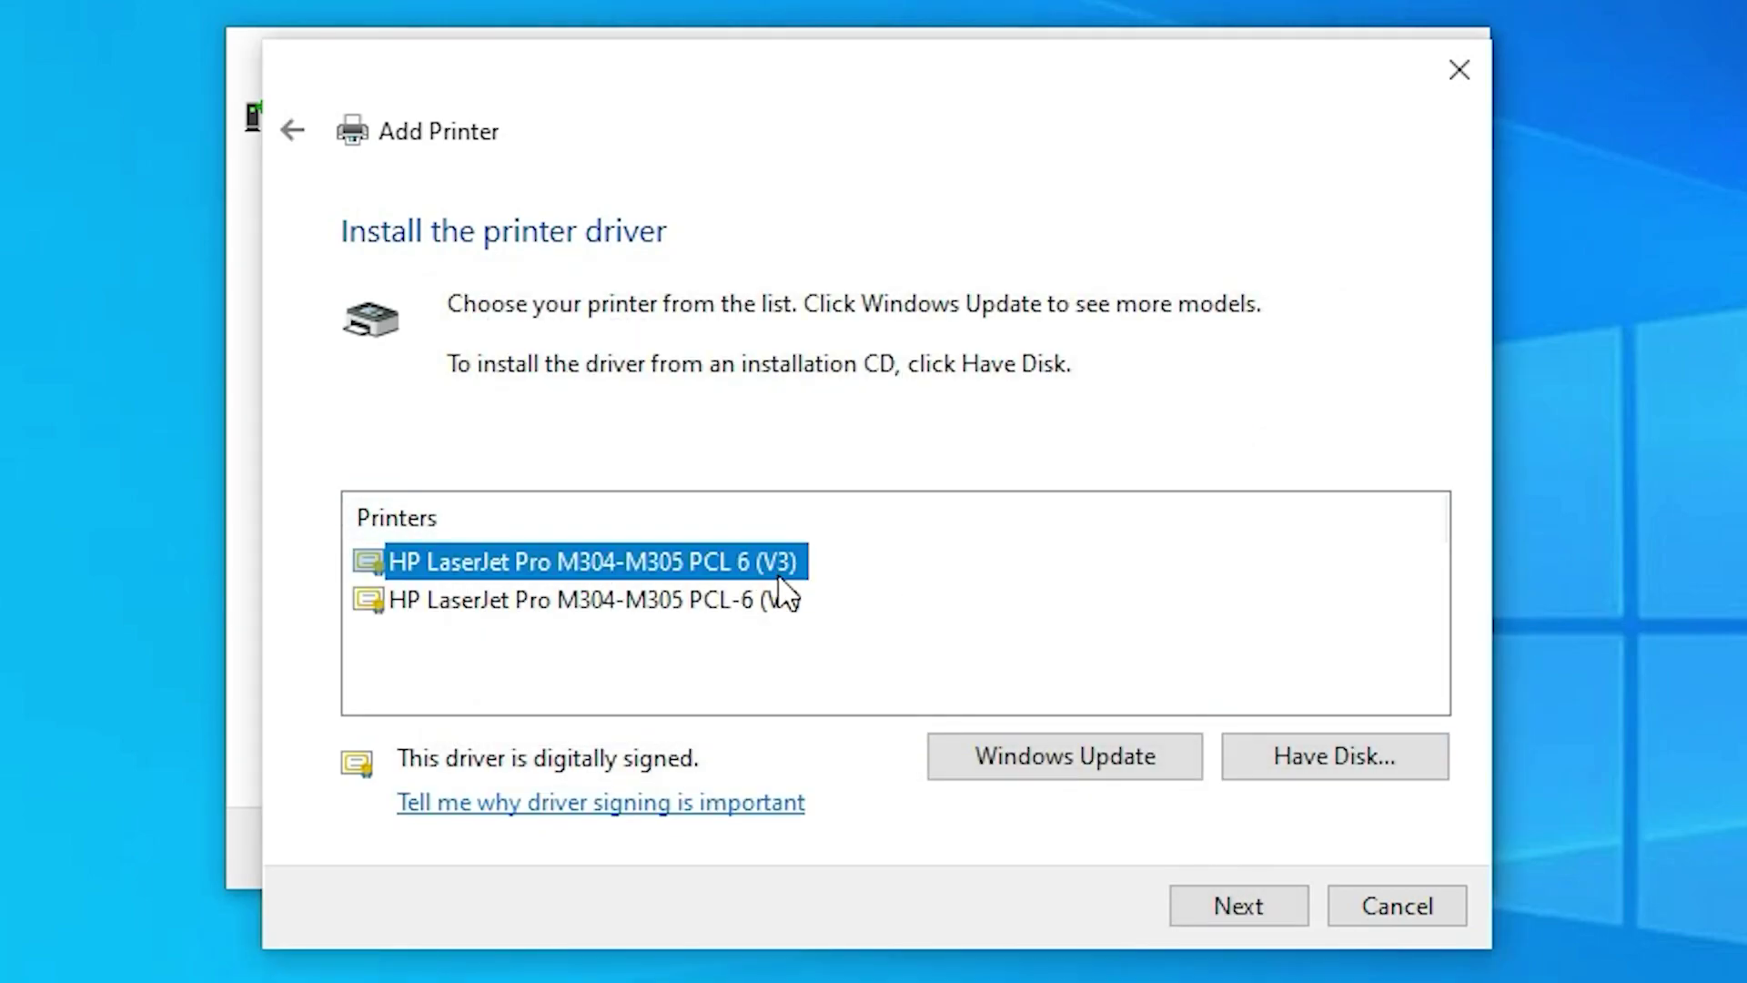
{"action": "left_click", "coordinate": [778, 596]}
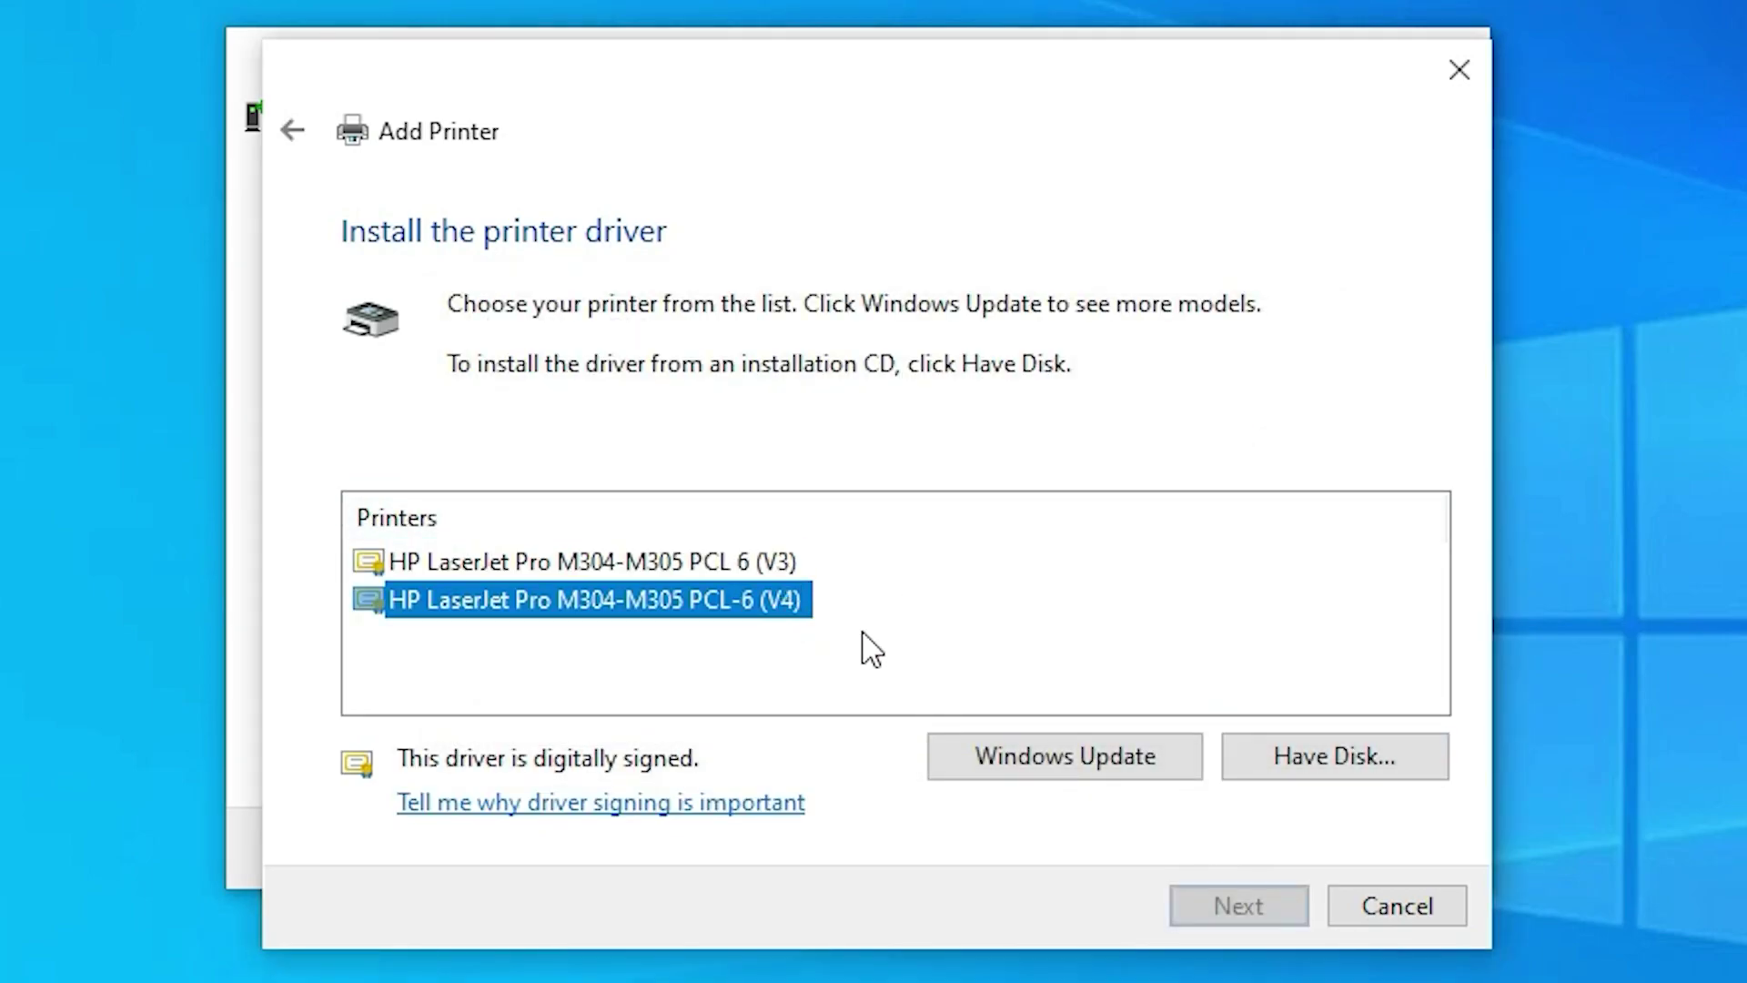
{"action": "left_click", "coordinate": [783, 560]}
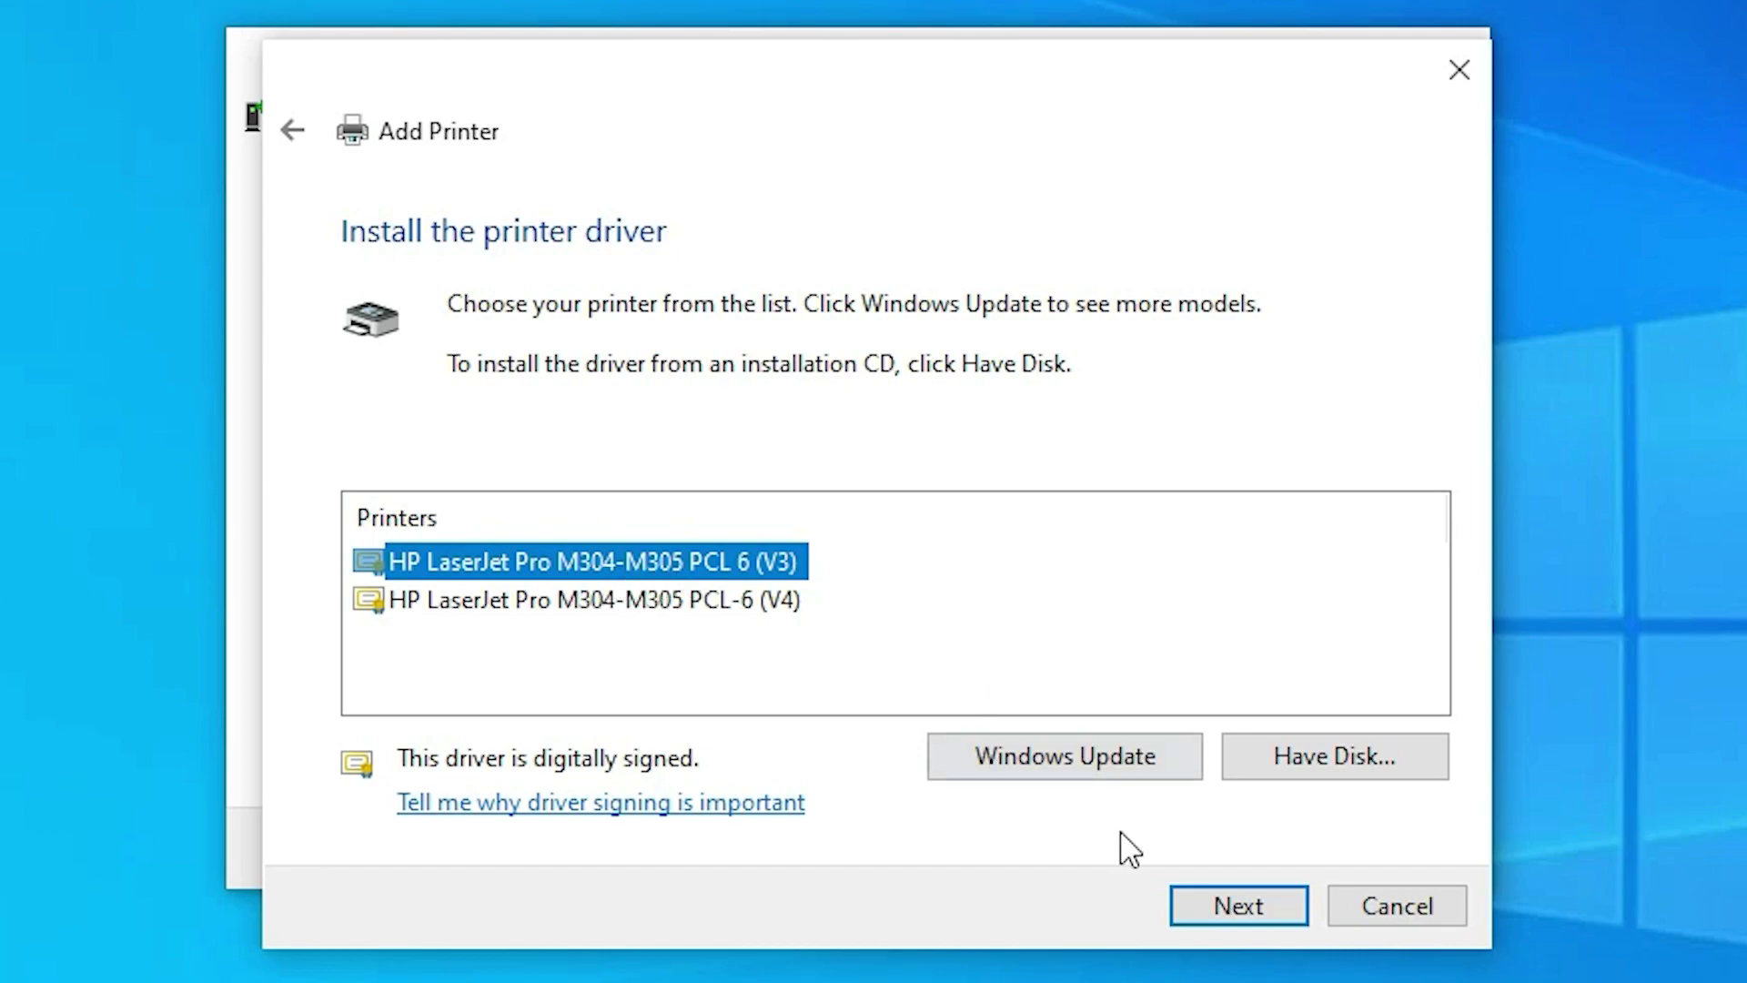
Step: Keep the PCL 6 (V3) driver and replace the current driver
{"action": "left_click", "coordinate": [1267, 910]}
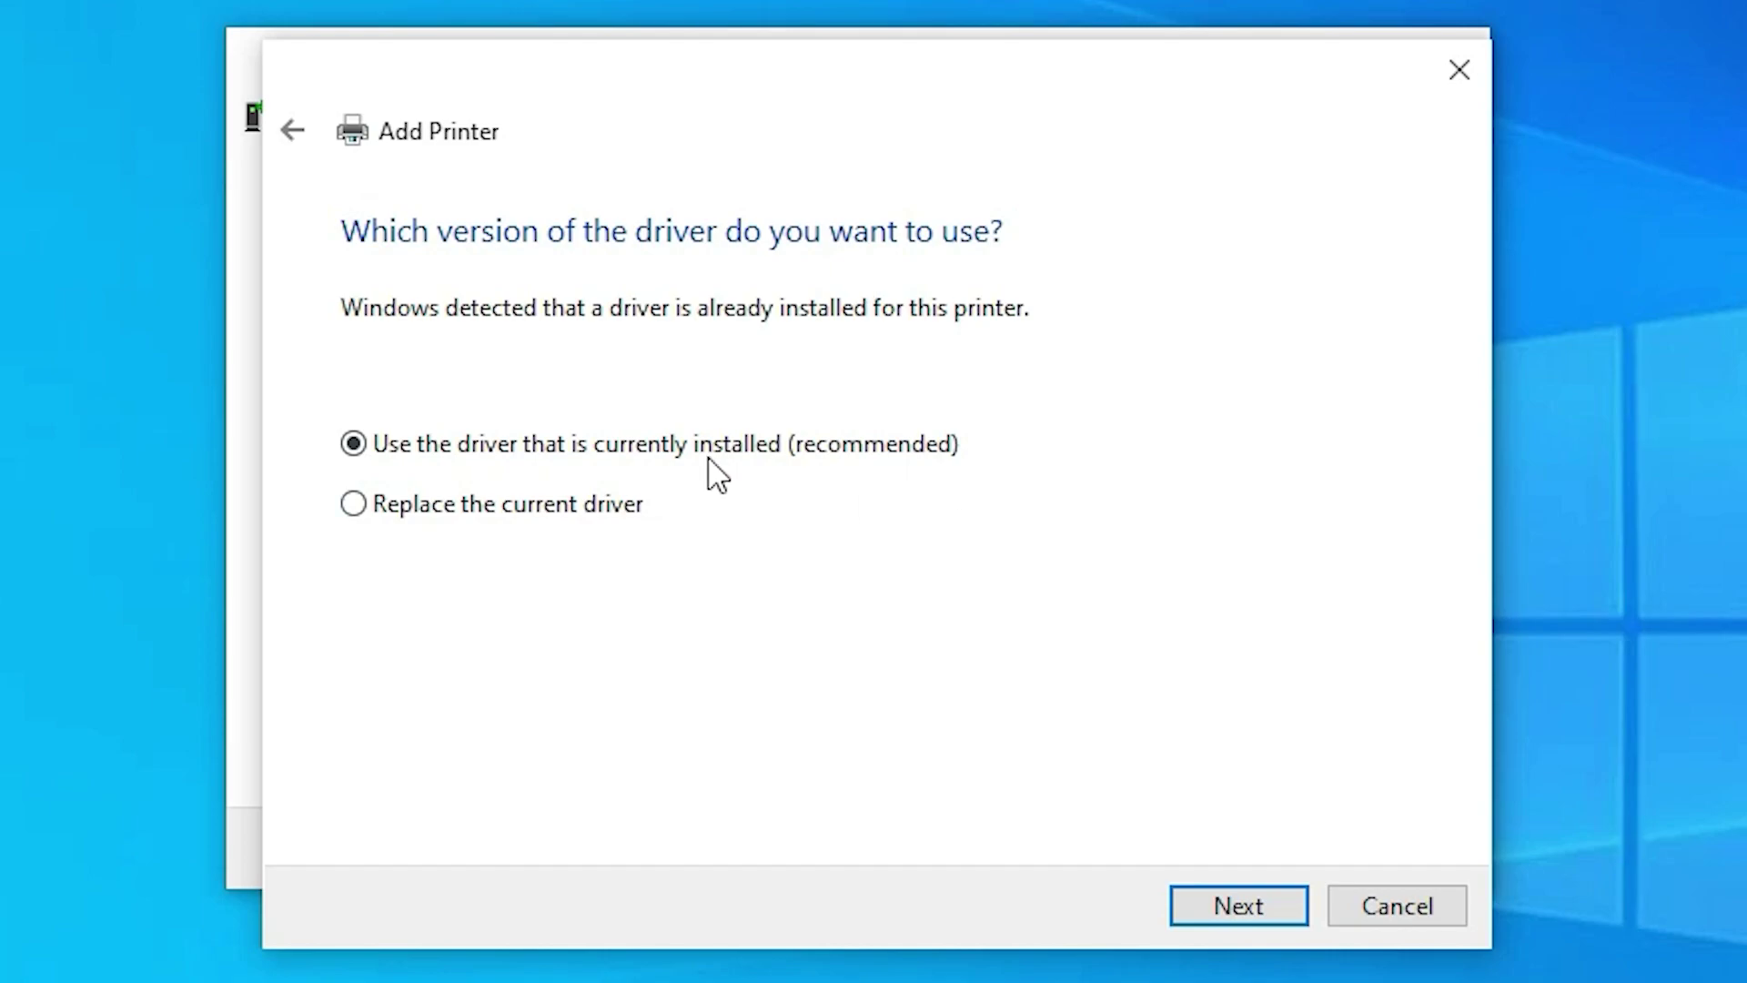
{"action": "left_click", "coordinate": [579, 506]}
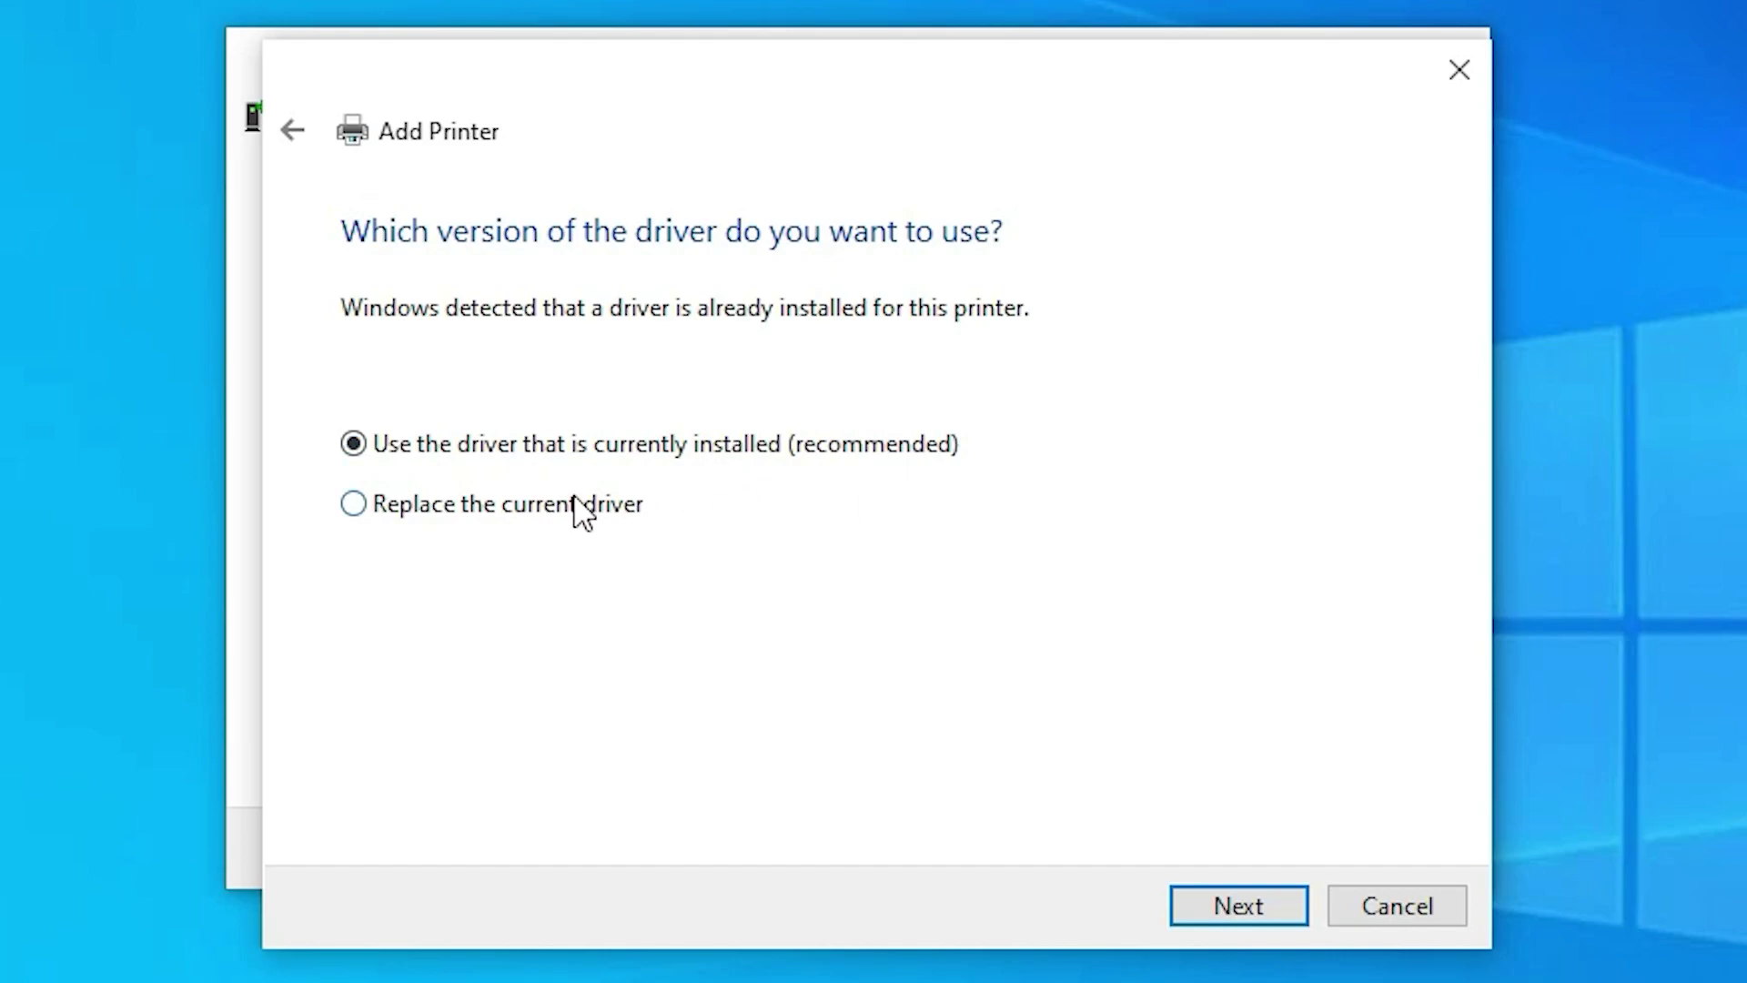
{"action": "left_click", "coordinate": [1281, 917]}
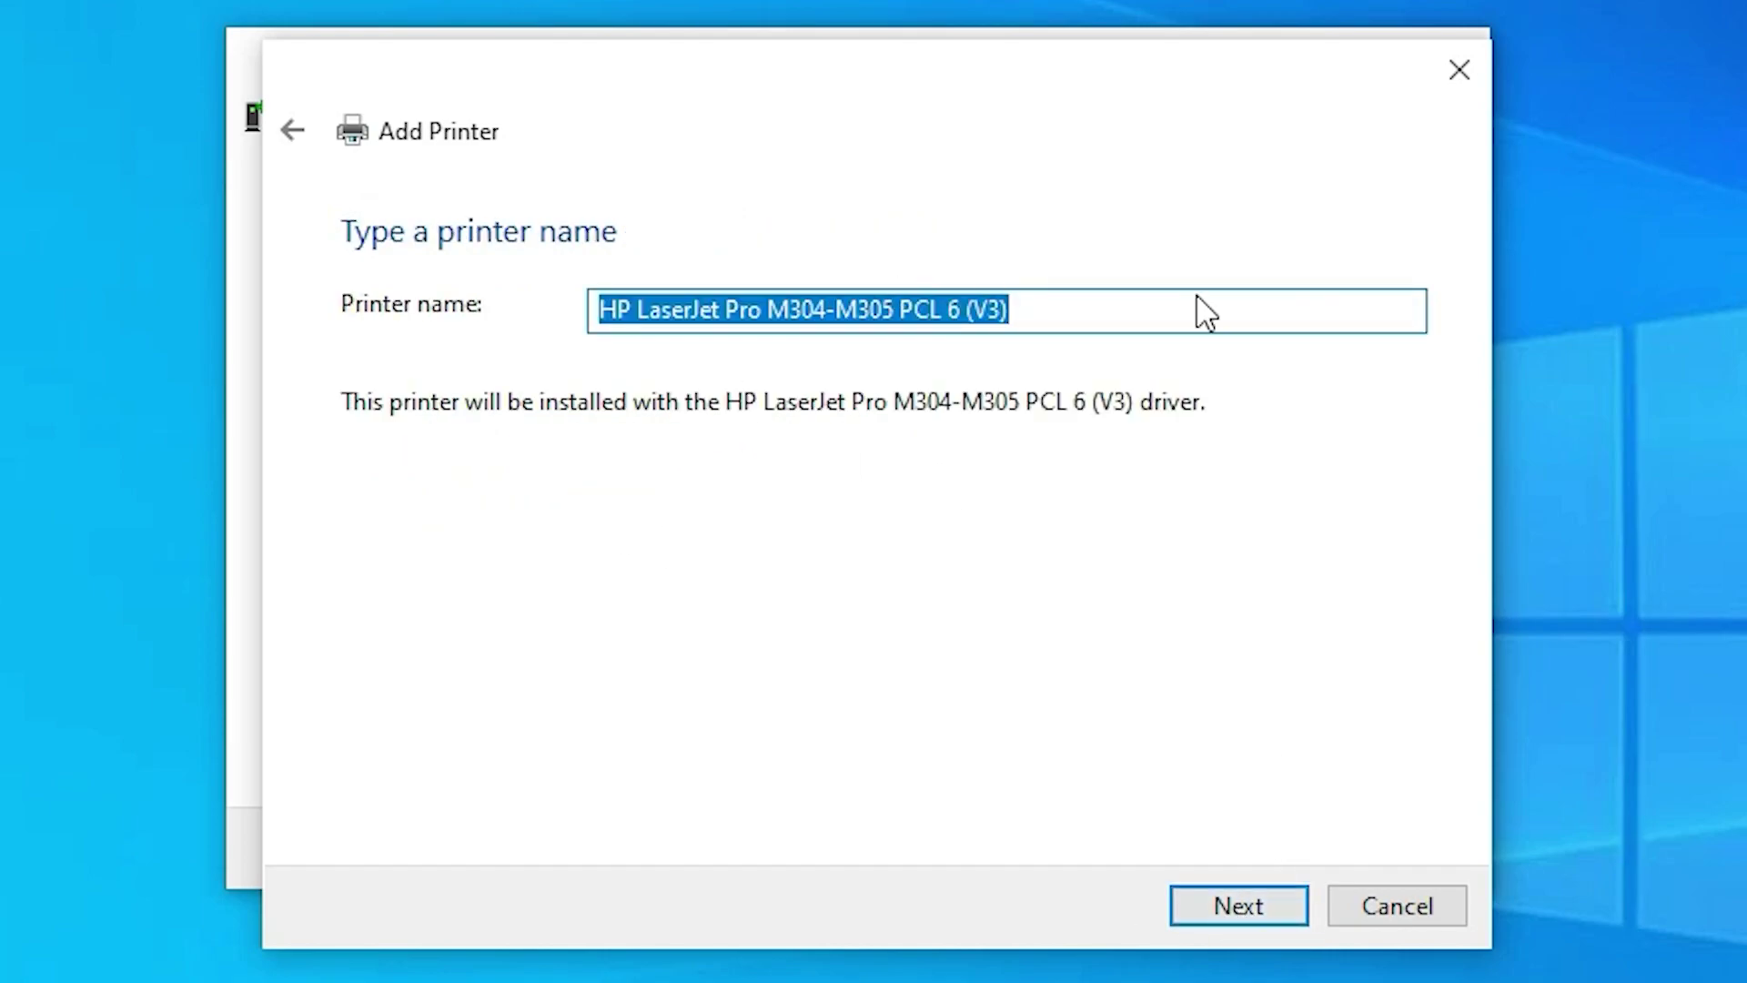
Step: Rename the printer to 'HP LaserJet Pro M304 a' and install it
{"action": "left_click", "coordinate": [1060, 311]}
{"action": "left_click_drag", "start_coordinate": [1060, 311], "coordinate": [1014, 311]}
{"action": "type", "text": "1"}
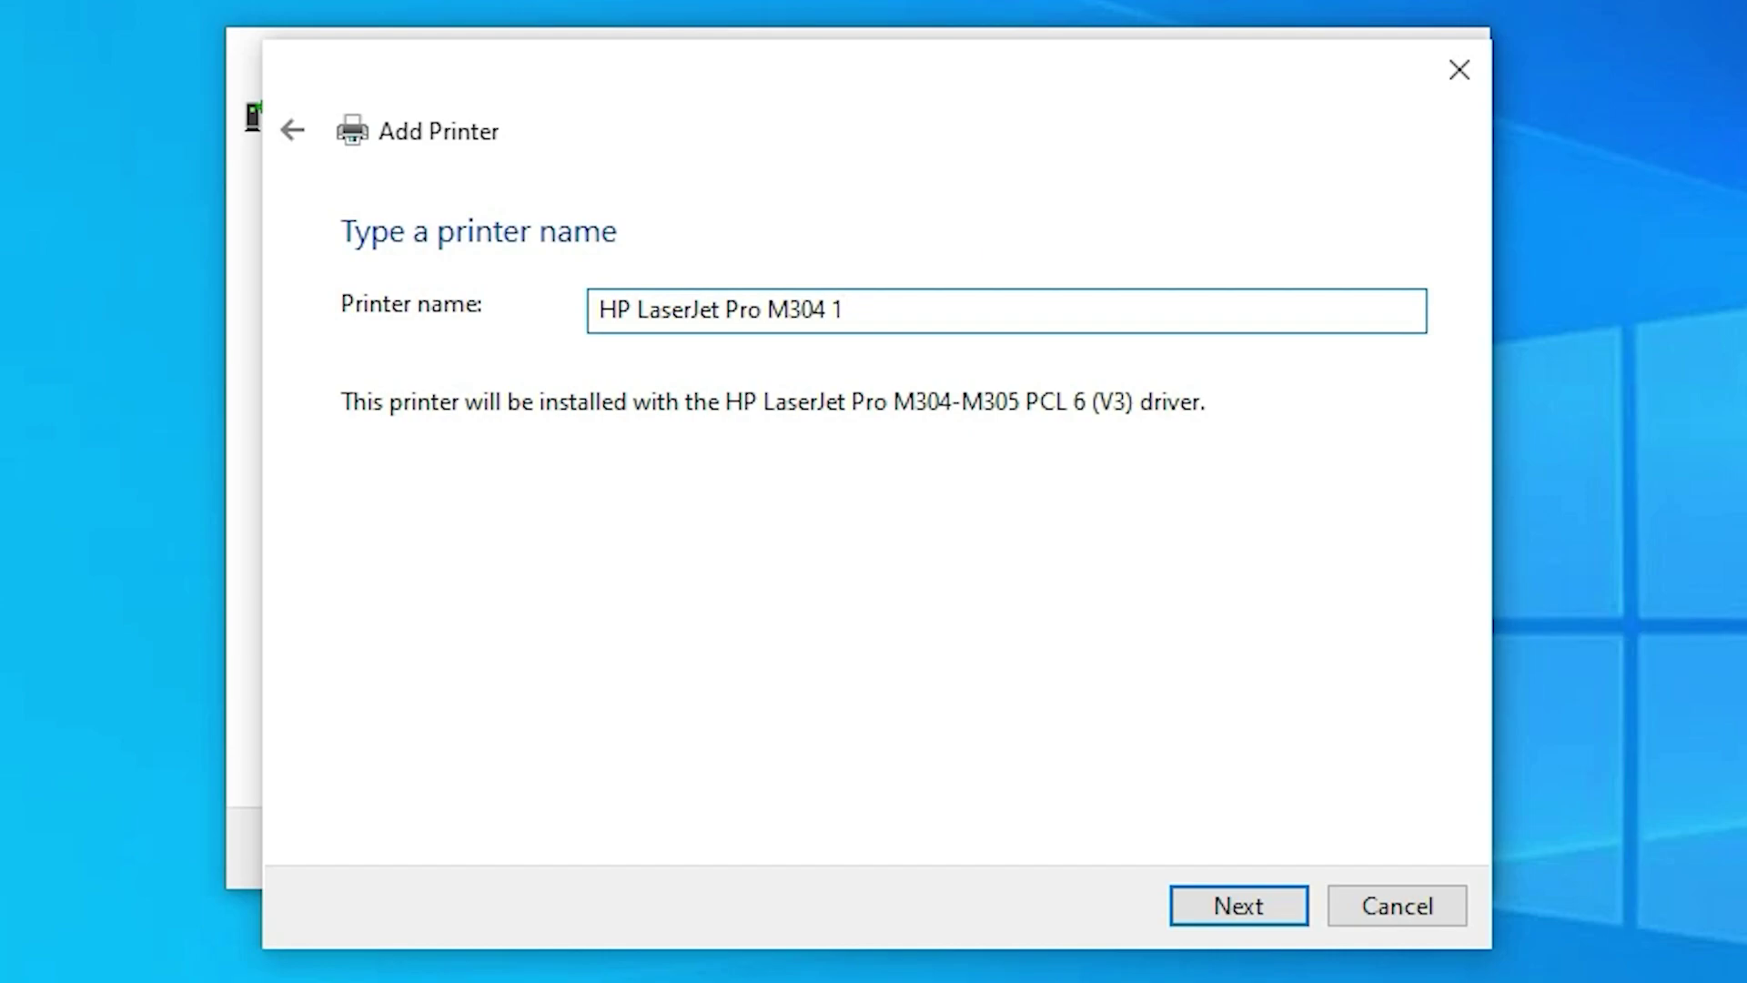
{"action": "left_click", "coordinate": [1217, 893]}
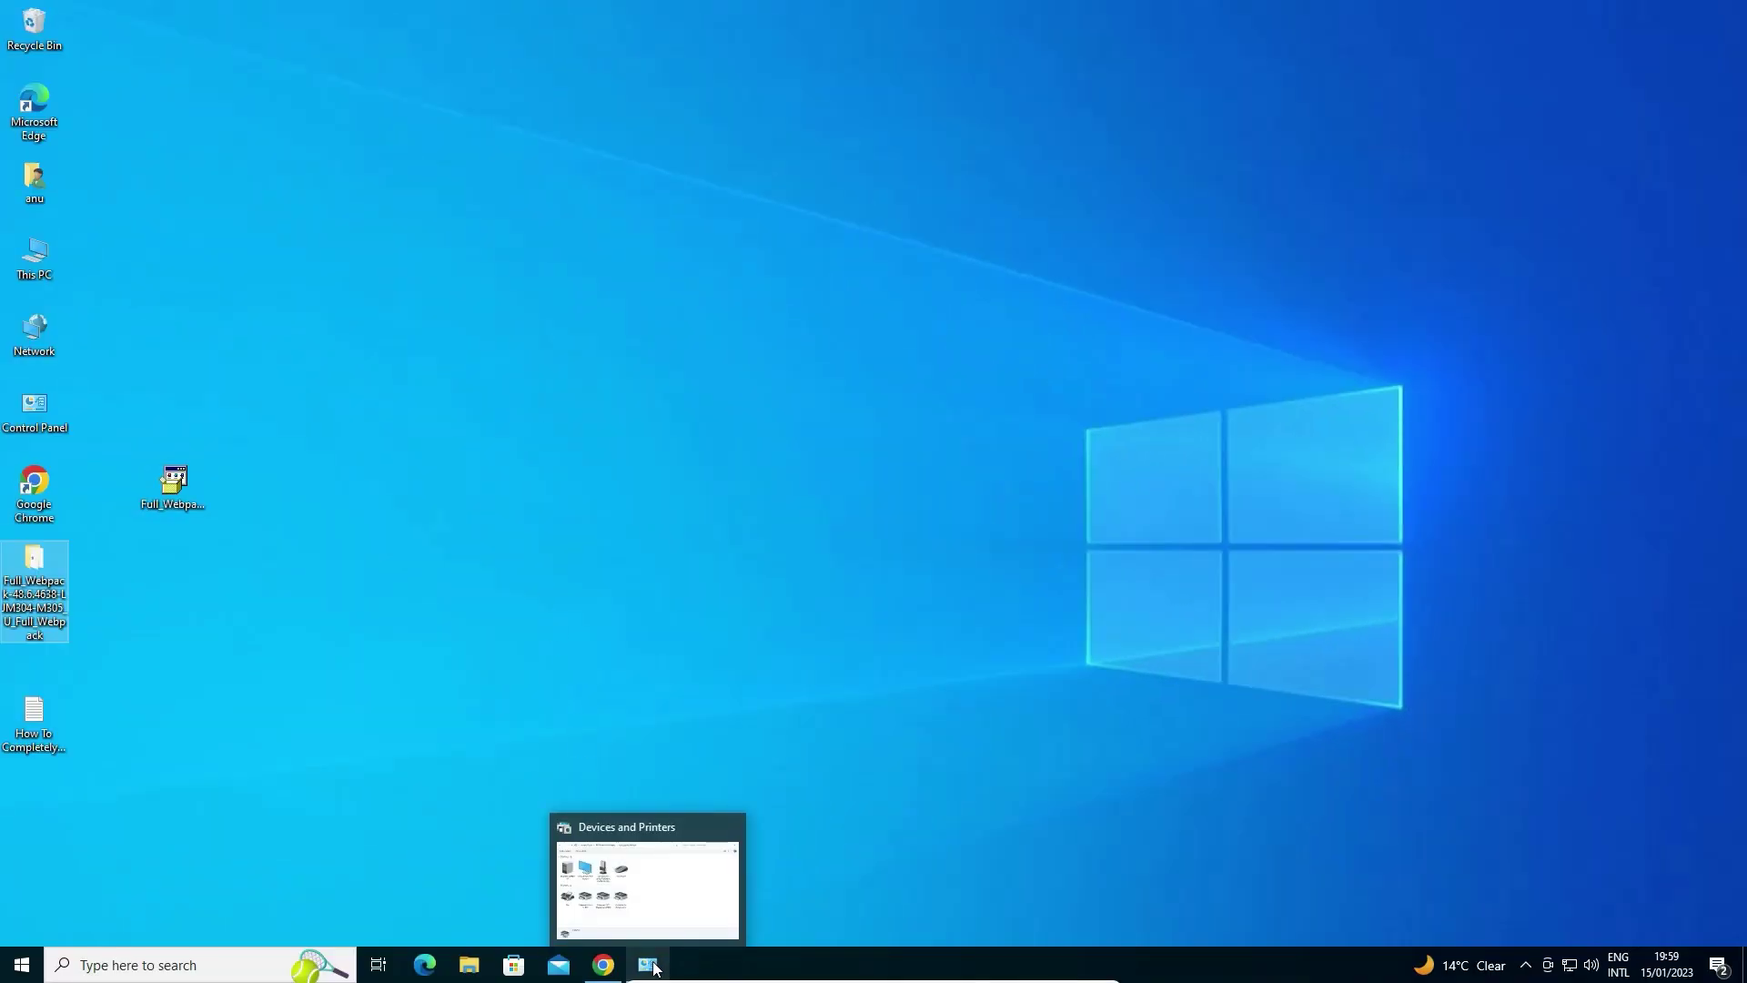
Step: Restore Devices and Printers from the taskbar to confirm HP LaserJet Pro M304 a is listed
{"action": "left_click", "coordinate": [652, 964]}
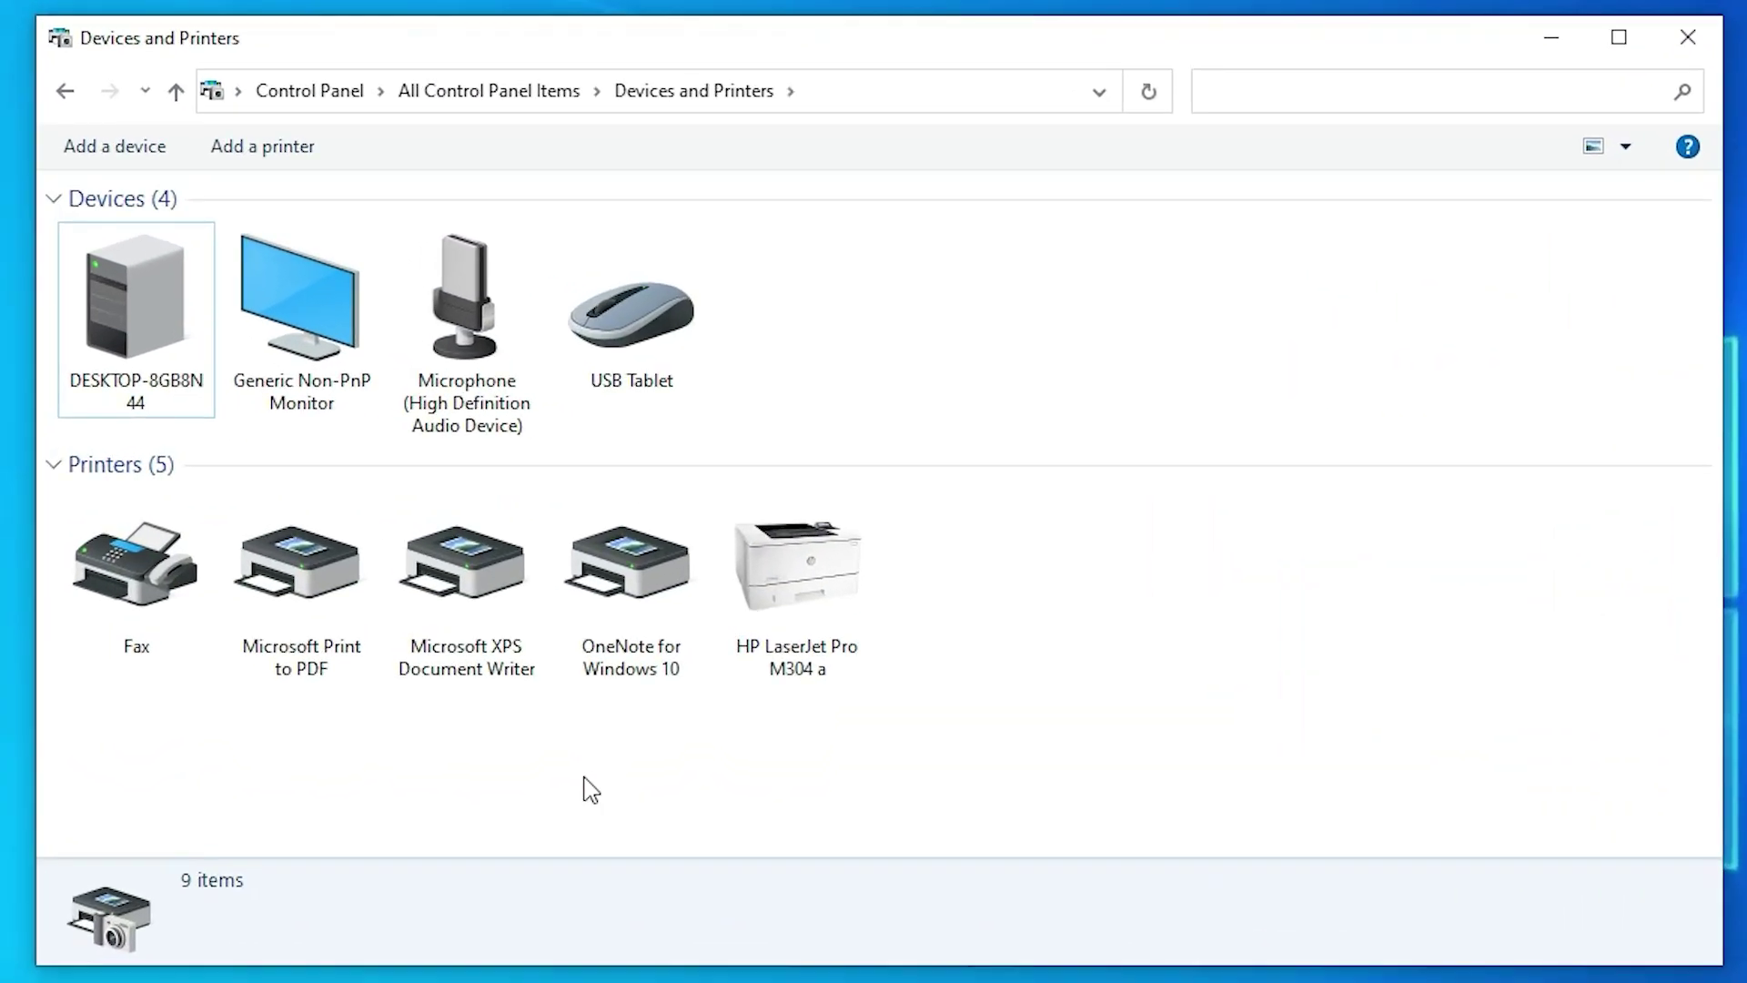